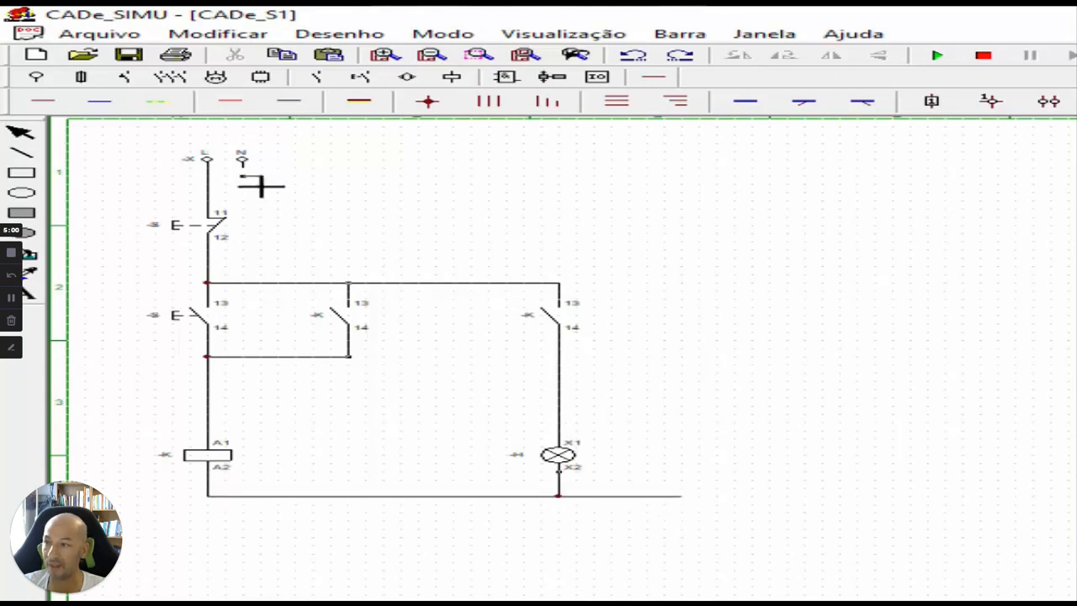
# Wire the N supply terminal across and down to the neutral line below the coil and lamp.
pyautogui.moveTo(255, 186); pyautogui.dragTo(652, 218)
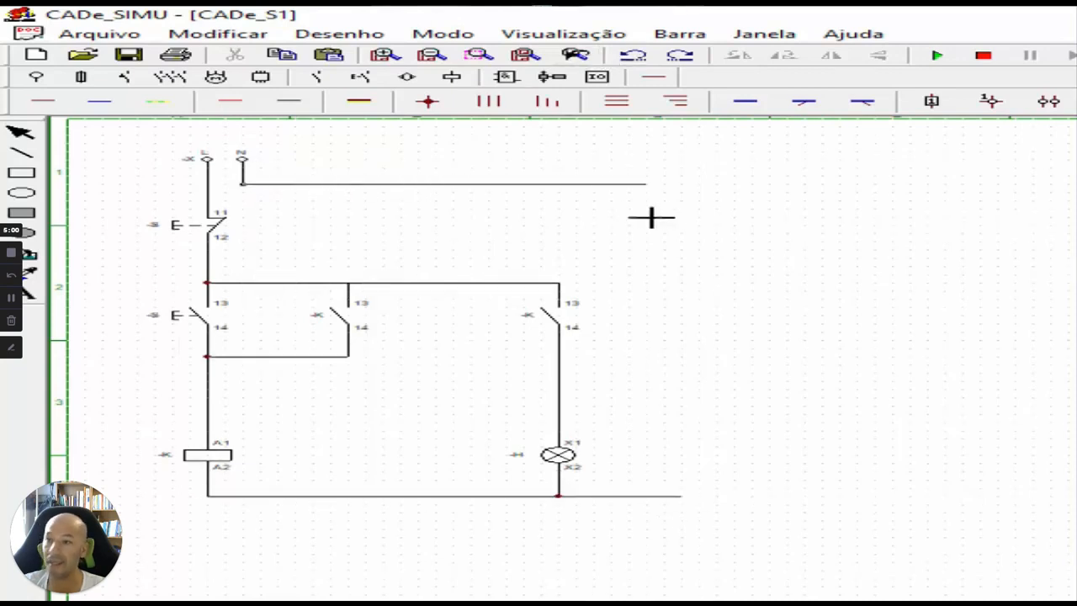
pyautogui.moveTo(673, 314); pyautogui.dragTo(666, 482)
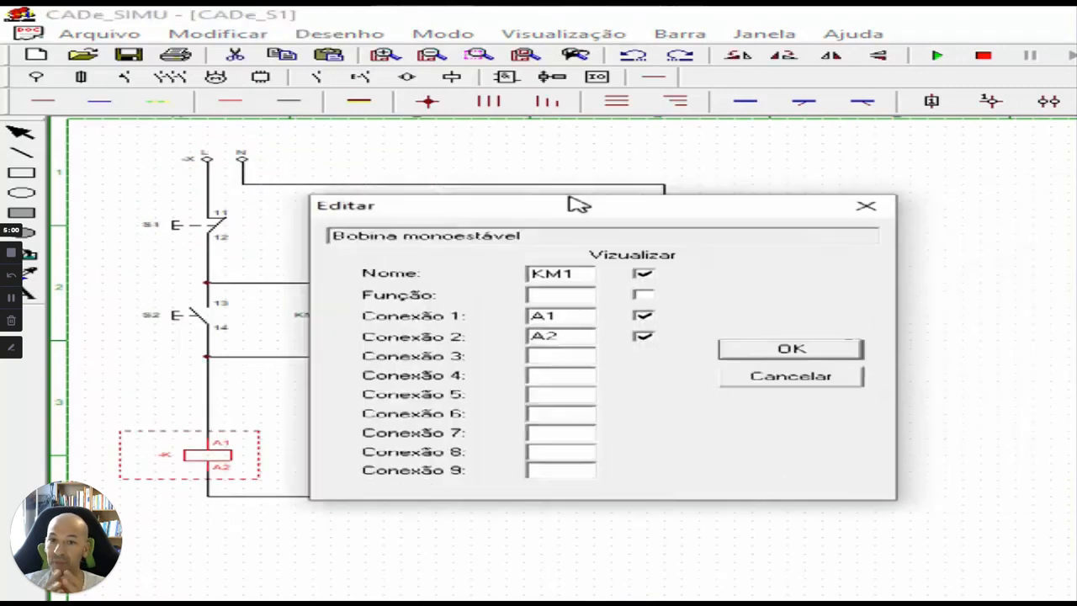
# Name the coil KM1 and the green signal lamp H1.
pyautogui.click(755, 353)
pyautogui.doubleClick(552, 456)
pyautogui.write('H1')
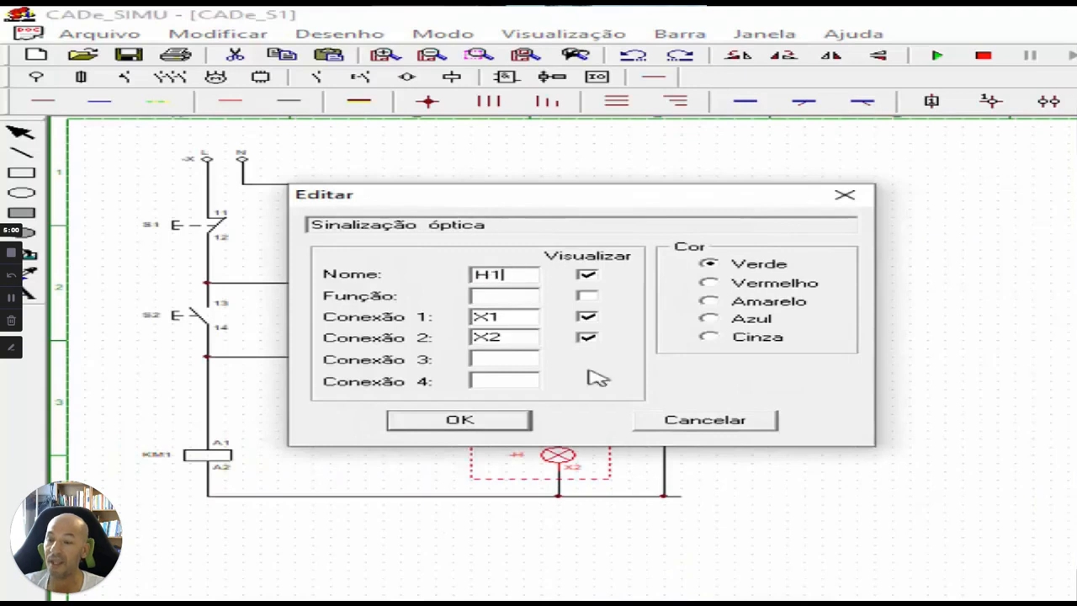
pyautogui.click(522, 418)
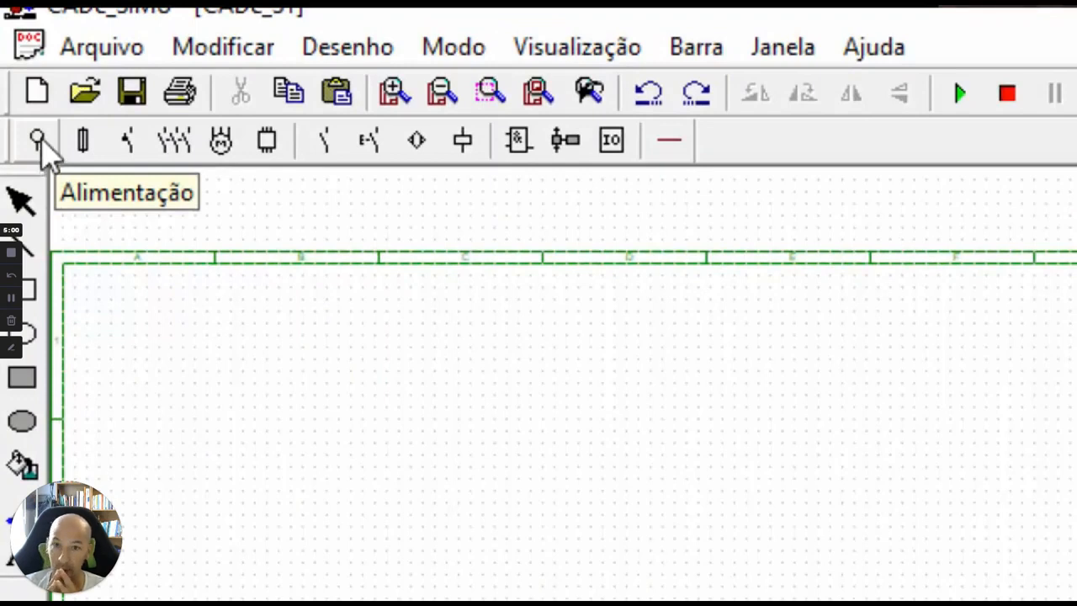
# Look through the power supply, fuse, circuit breaker and motor component libraries.
pyautogui.click(42, 145)
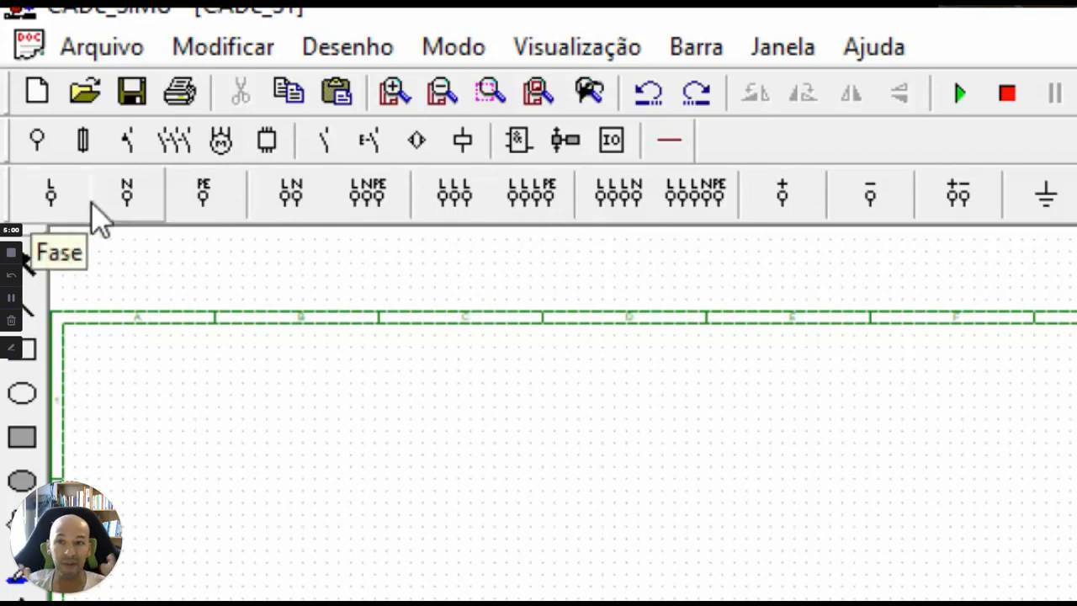
pyautogui.click(72, 145)
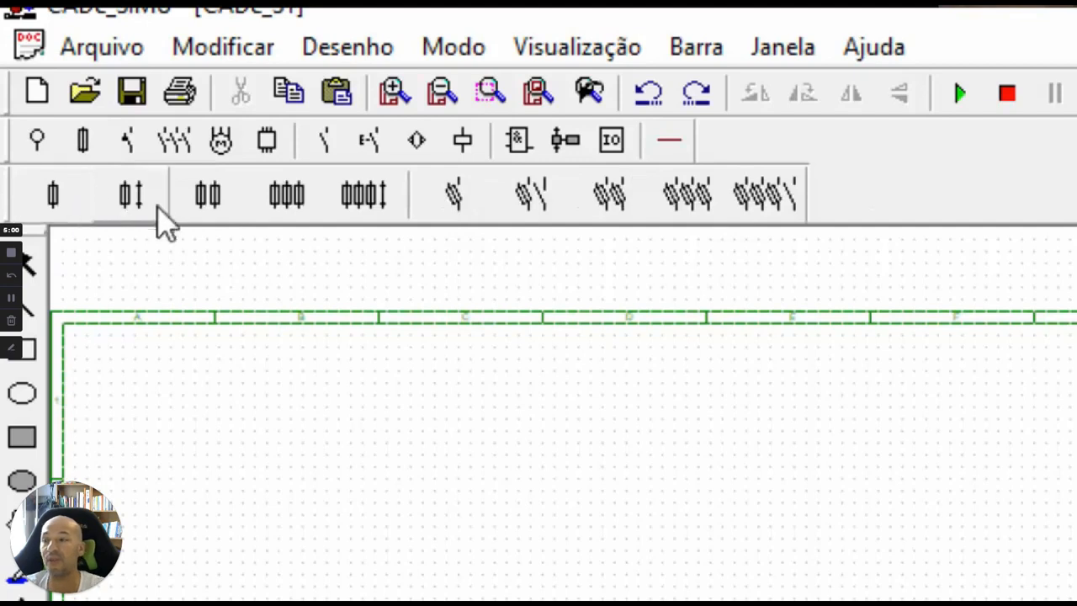
pyautogui.click(128, 141)
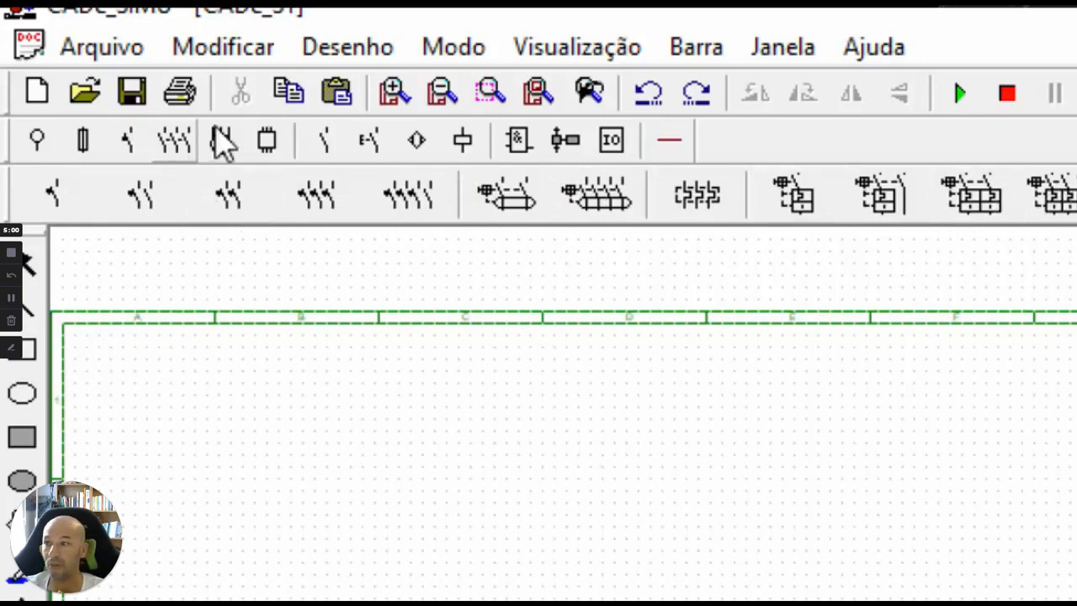
pyautogui.click(221, 140)
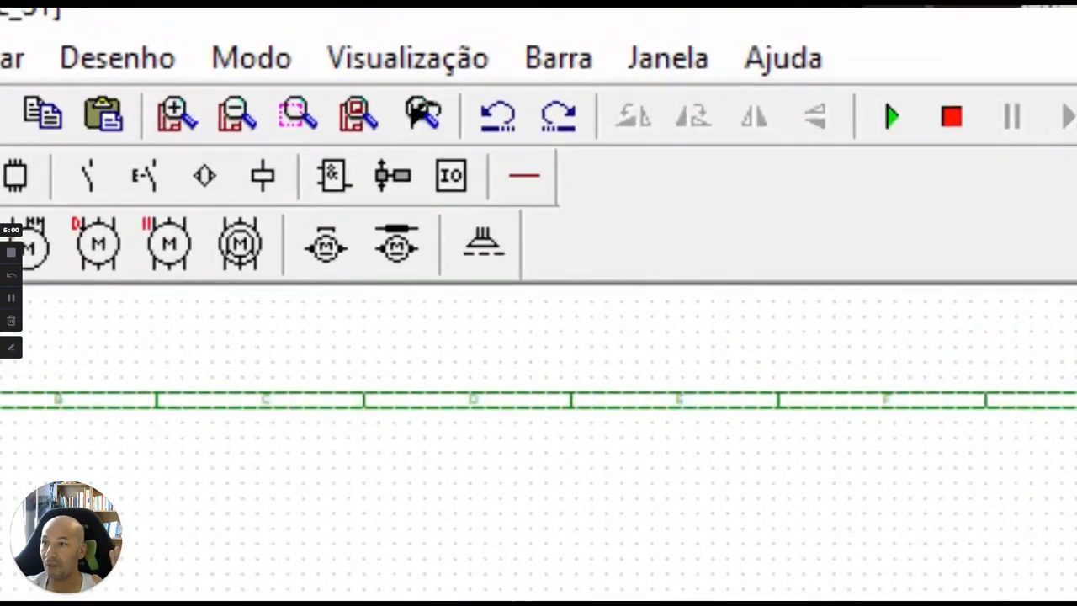
# Place a single L+N power supply in zone A1 of the blank sheet.
pyautogui.click(174, 125)
pyautogui.click(176, 127)
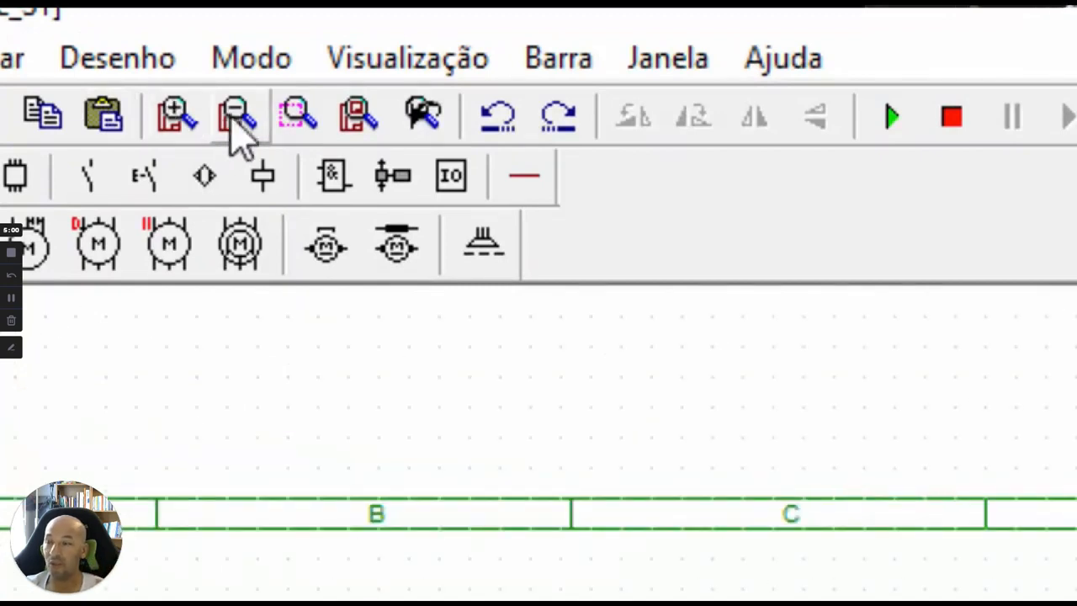
pyautogui.click(237, 126)
pyautogui.click(200, 126)
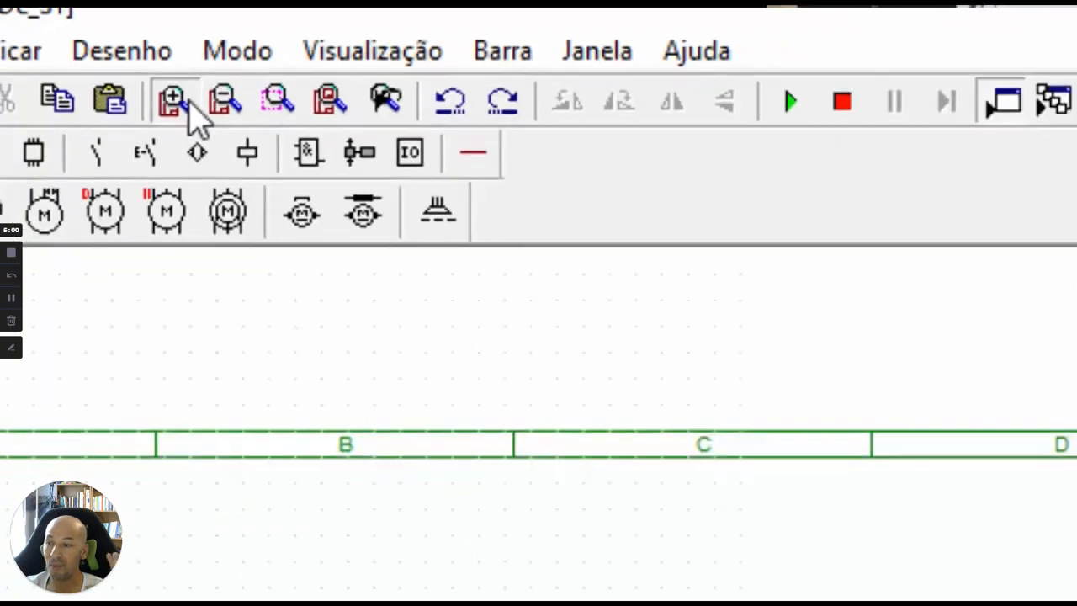
pyautogui.scroll(-1, 397, 564)
pyautogui.scroll(-3, 397, 564)
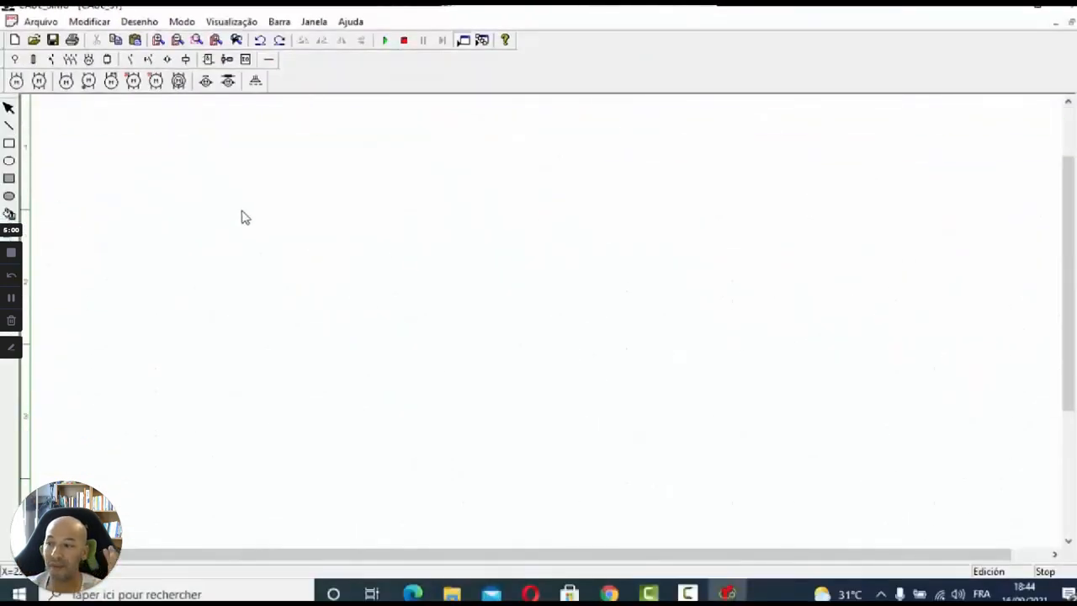
pyautogui.scroll(3, 241, 215)
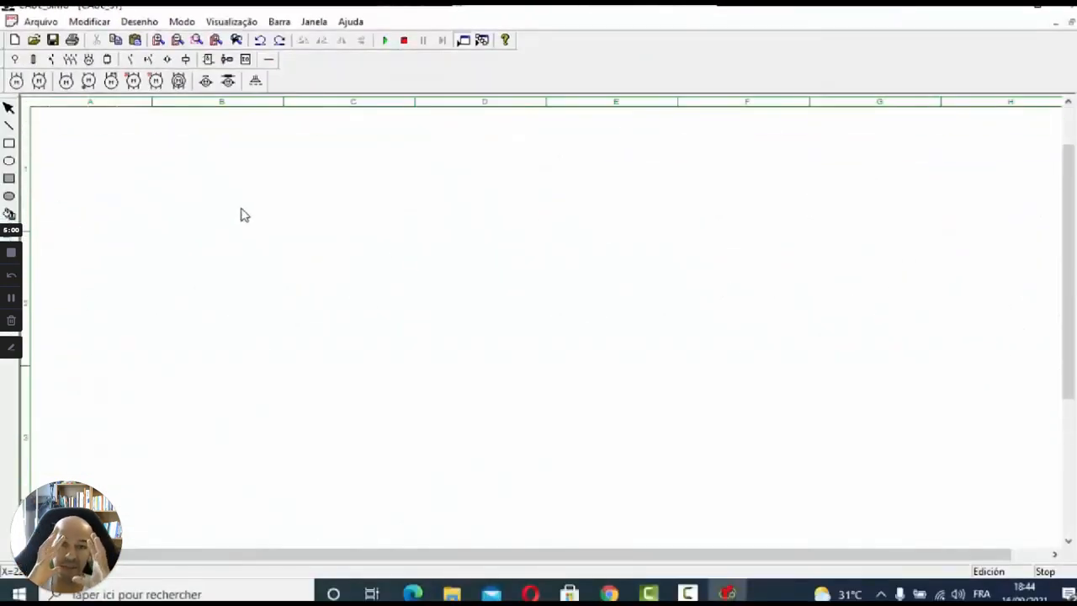
pyautogui.click(17, 62)
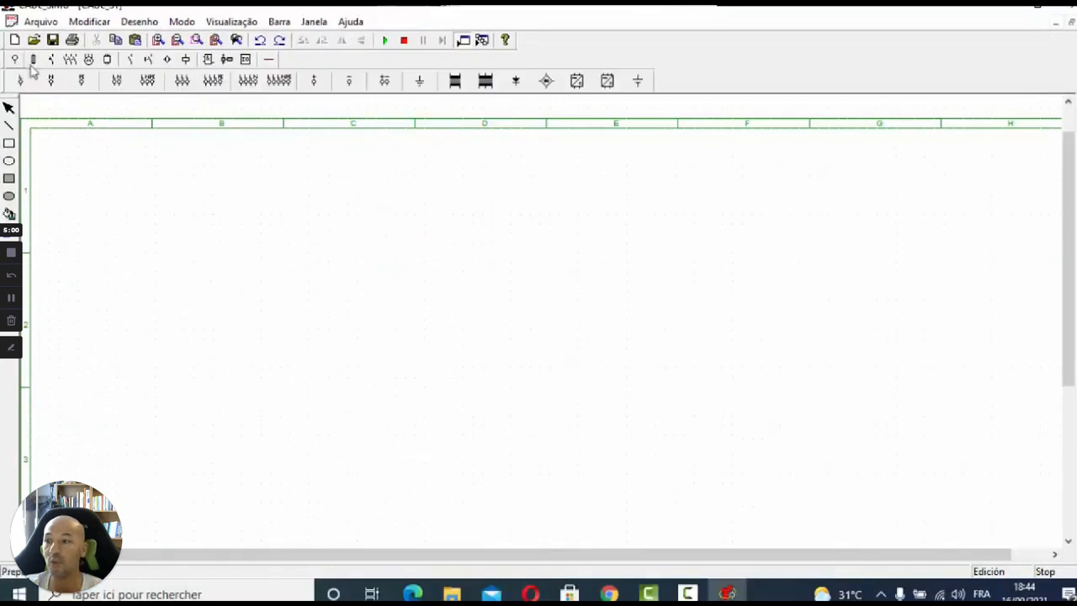
pyautogui.click(117, 81)
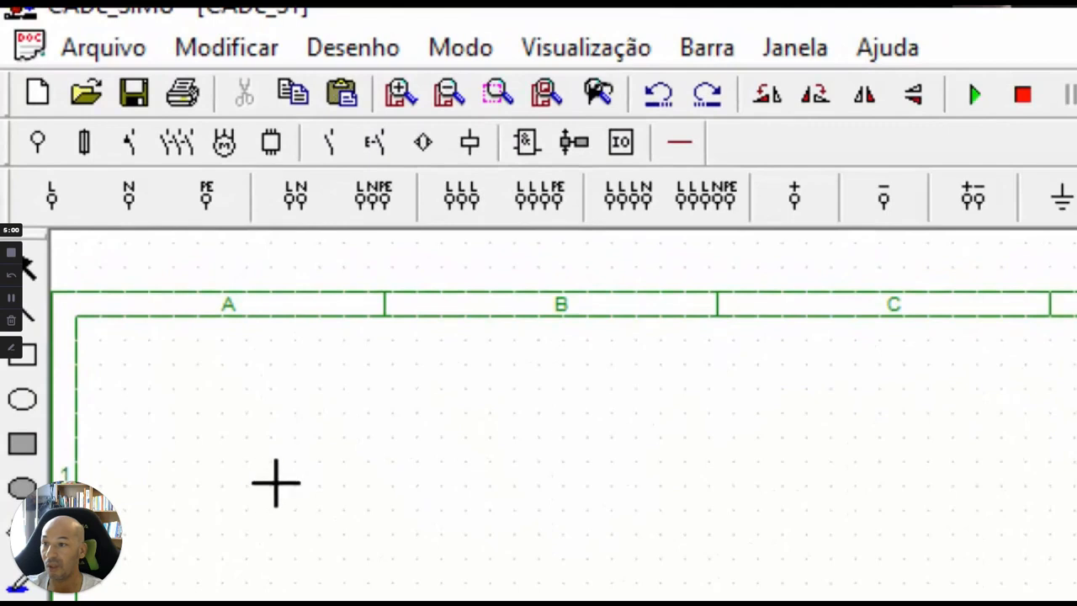
pyautogui.click(297, 210)
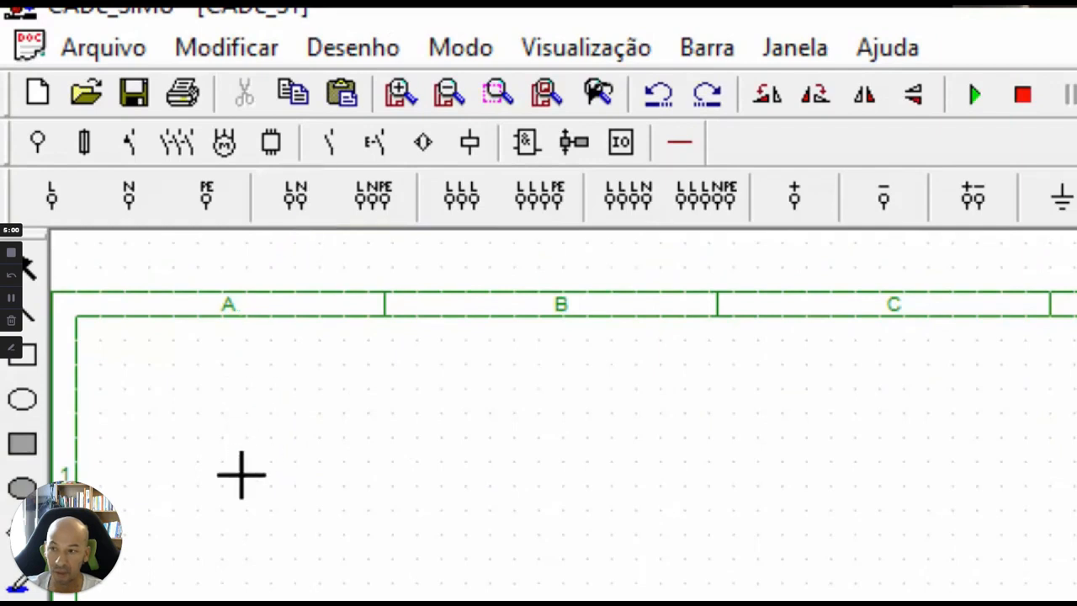
pyautogui.click(247, 440)
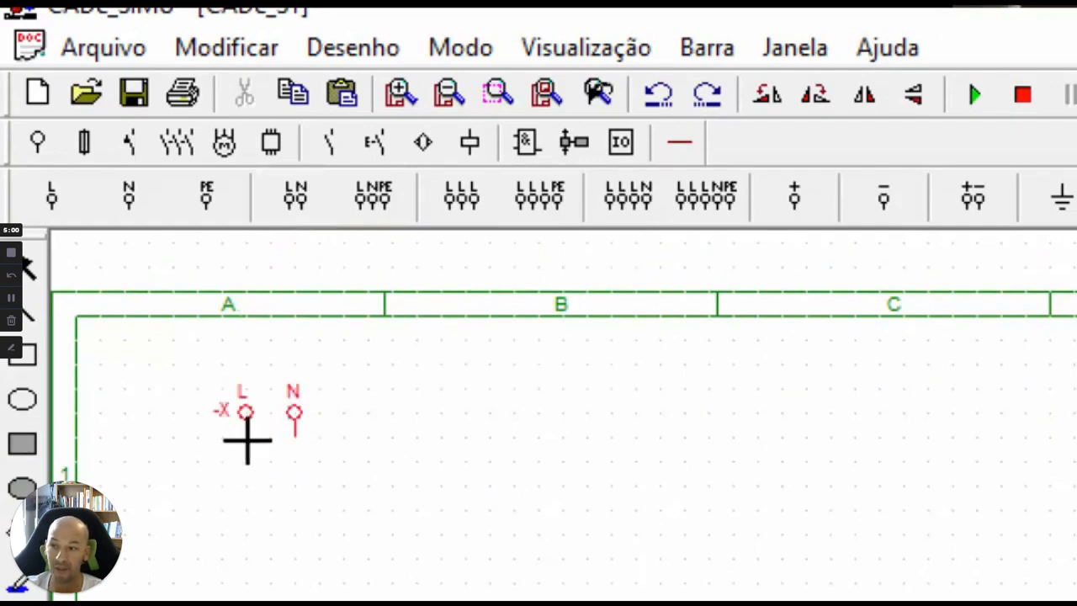
pyautogui.click(247, 439)
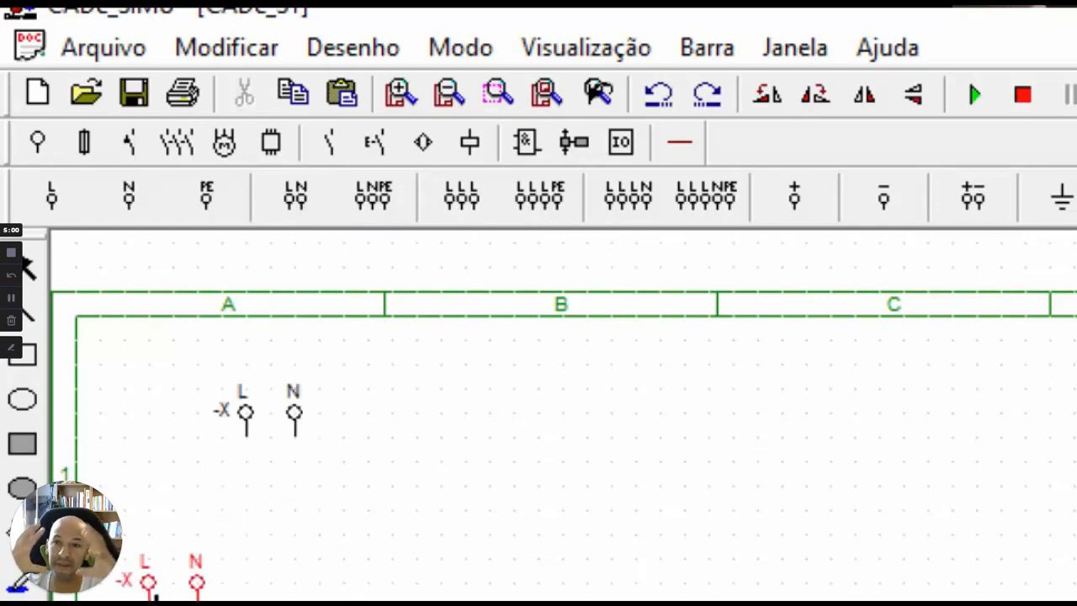
pyautogui.click(31, 281)
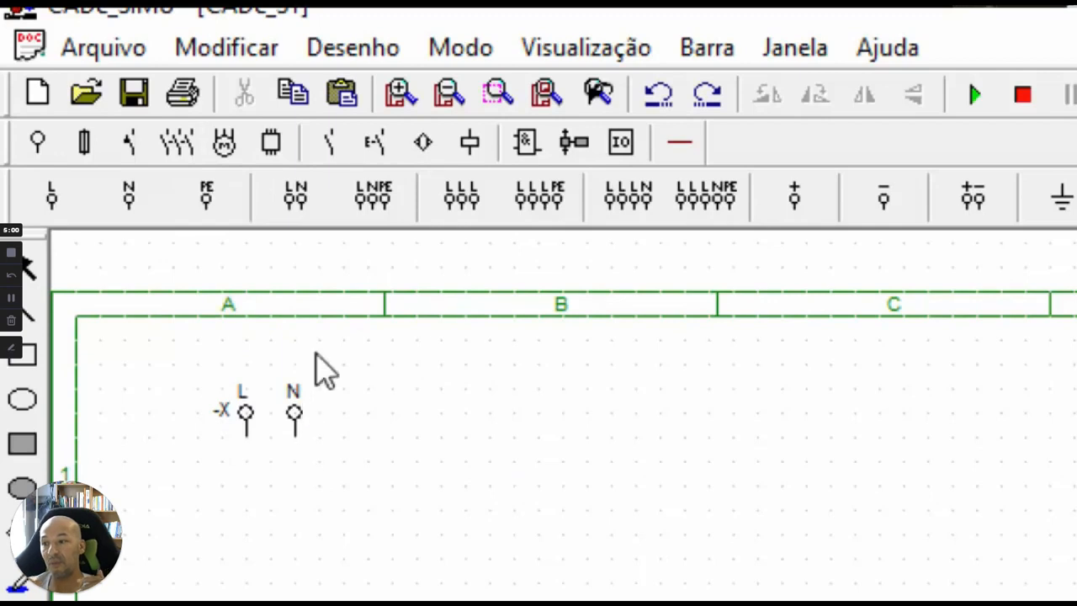
# Place a relay coil in zone A3 below the L terminal and a normally closed pushbutton between them.
pyautogui.click(465, 140)
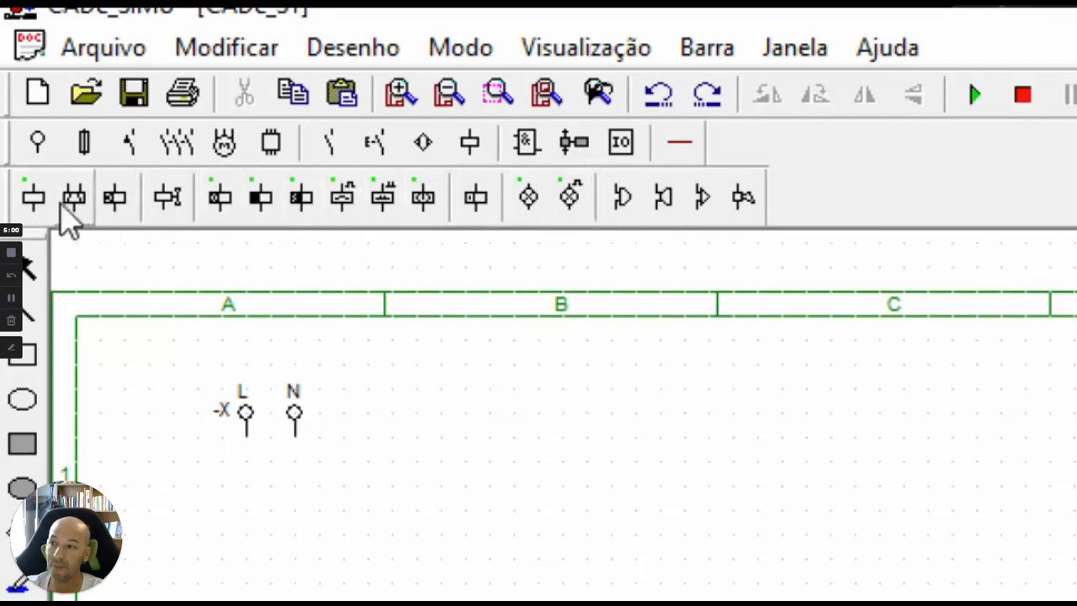
pyautogui.click(42, 201)
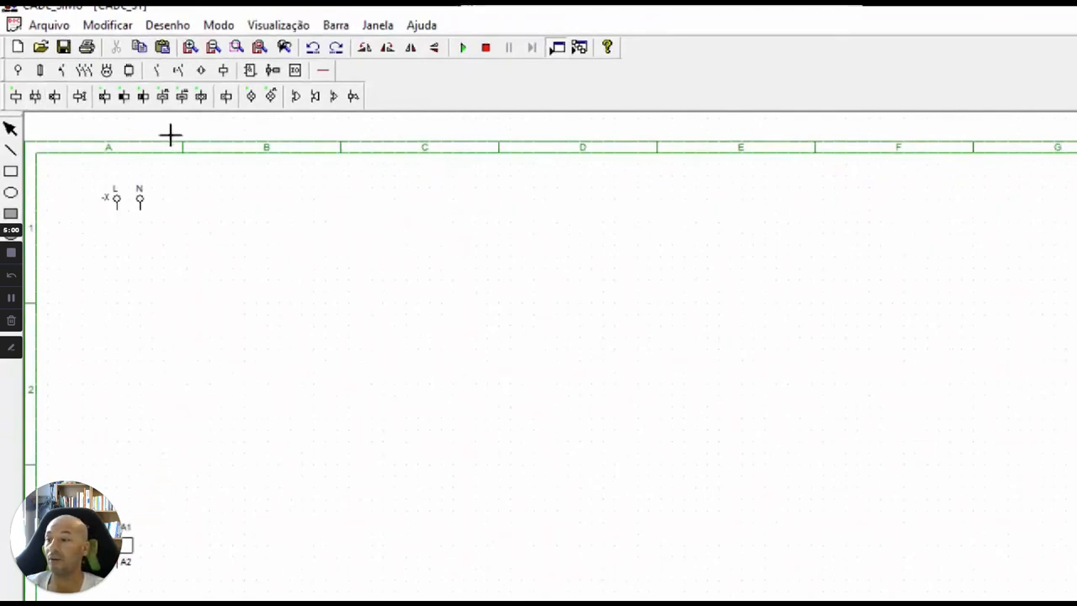
pyautogui.click(165, 74)
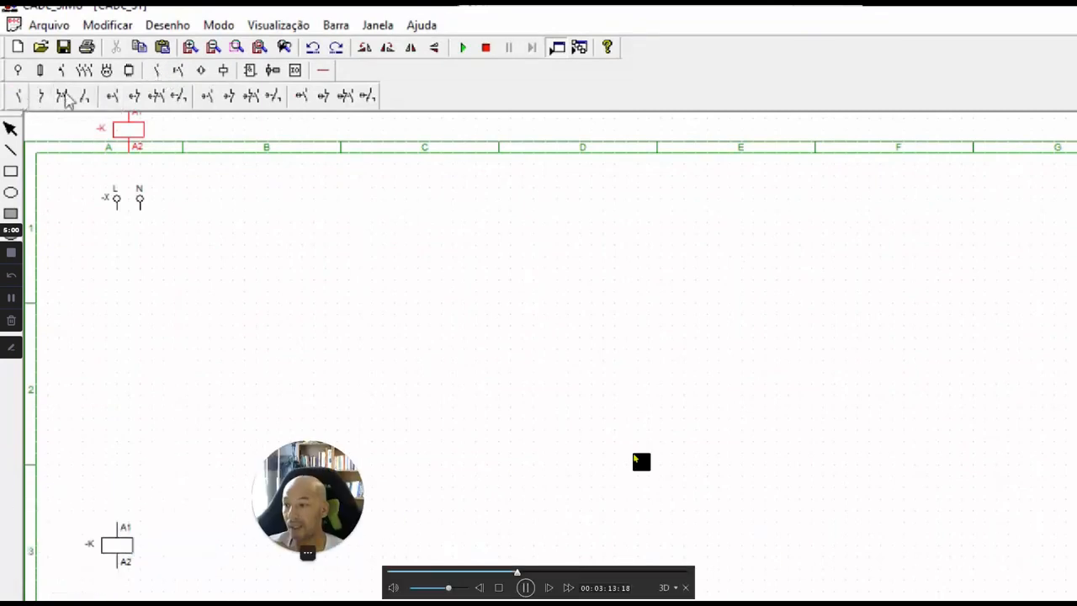
pyautogui.click(177, 70)
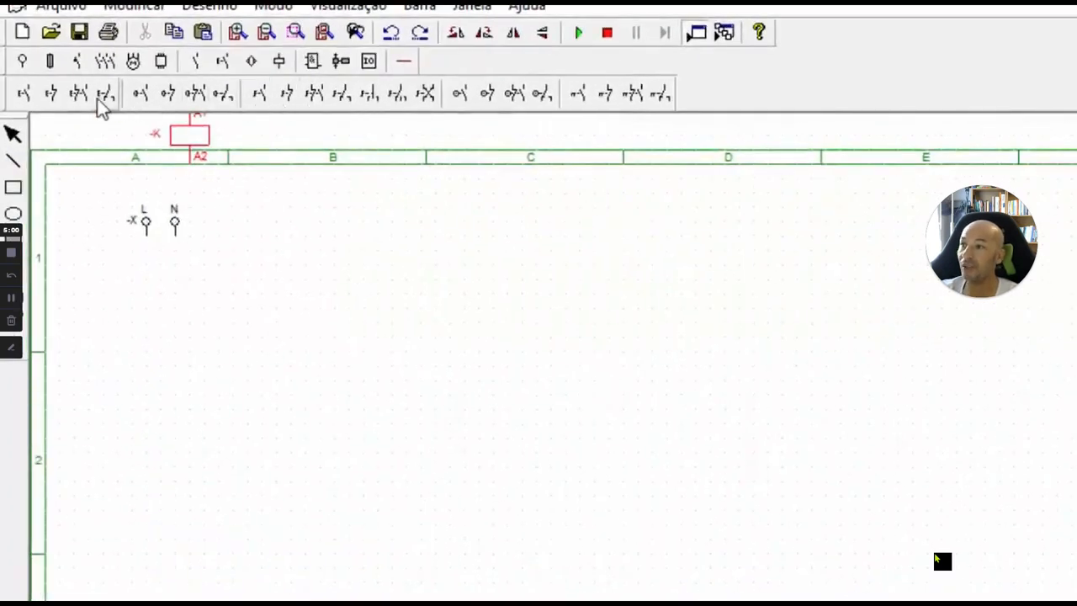
pyautogui.click(52, 94)
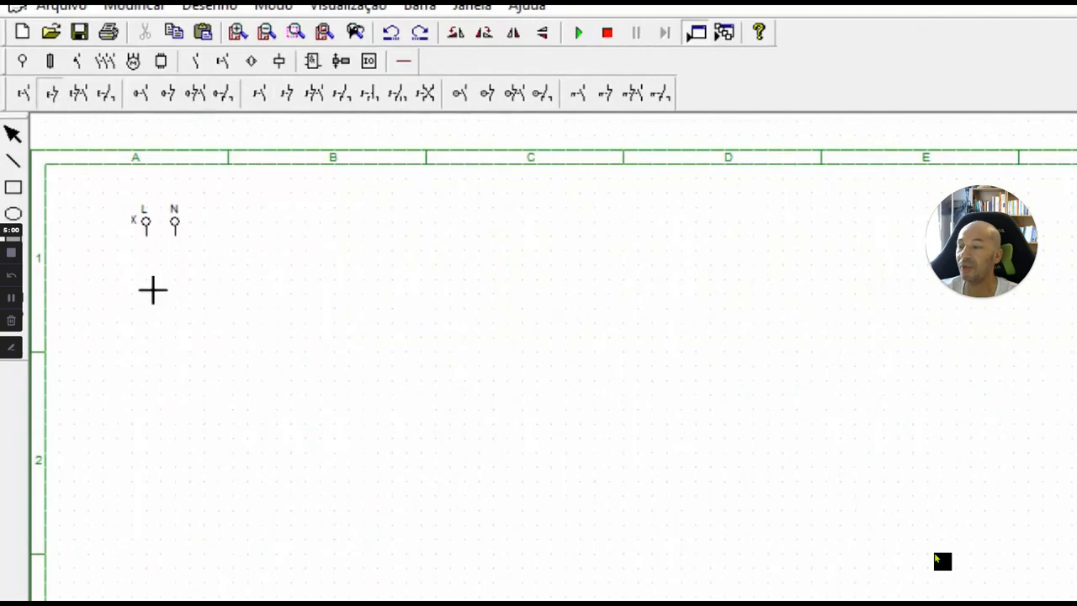
pyautogui.click(158, 362)
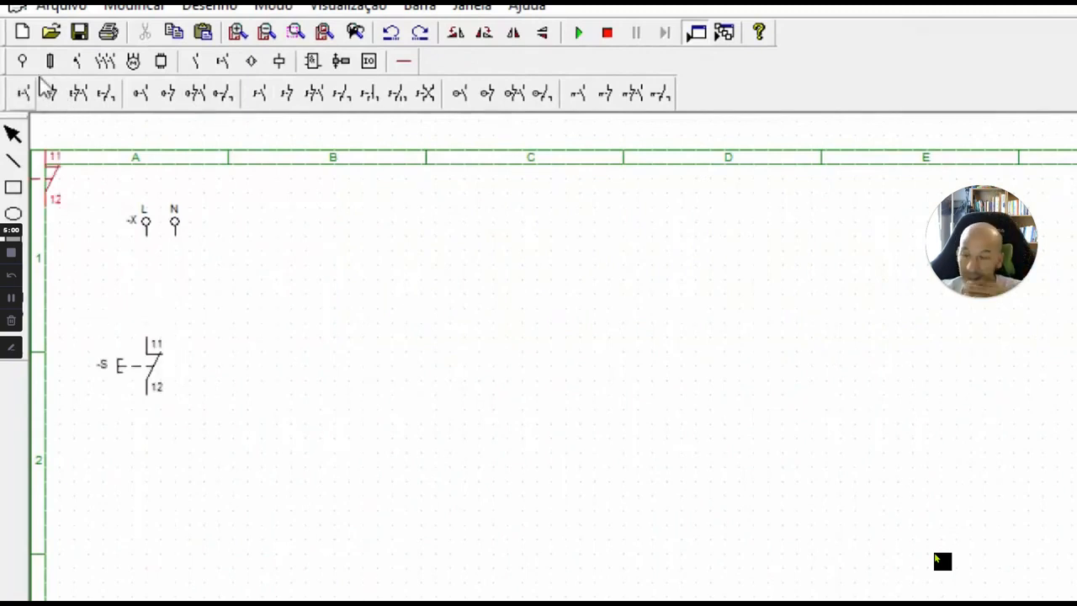
# Place a normally open pushbutton below the normally closed one and a normally open K contact beside it.
pyautogui.click(29, 97)
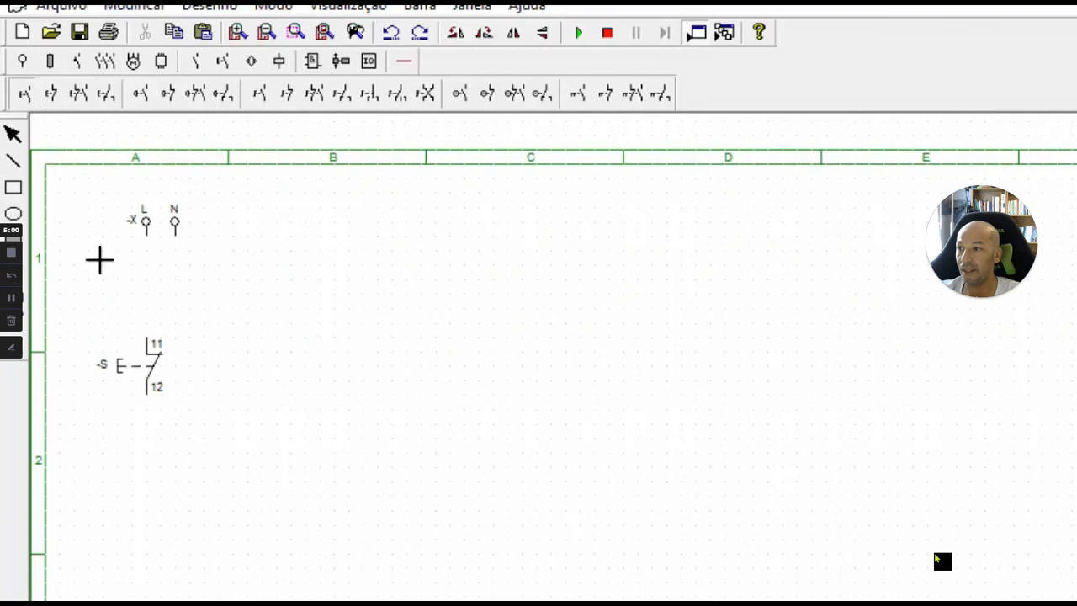
pyautogui.click(154, 464)
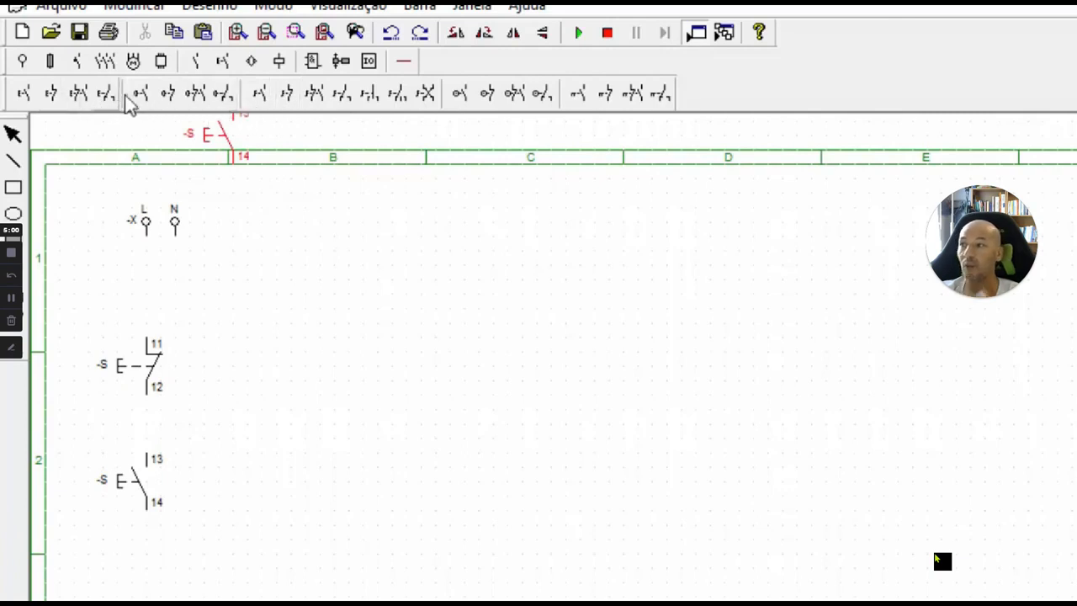
pyautogui.click(193, 69)
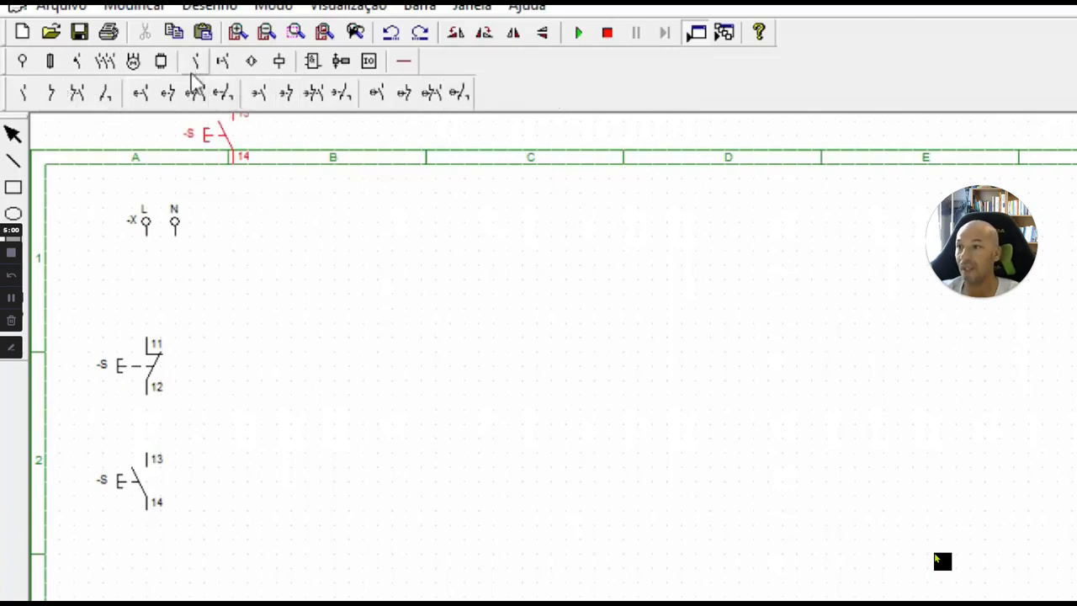
pyautogui.click(23, 95)
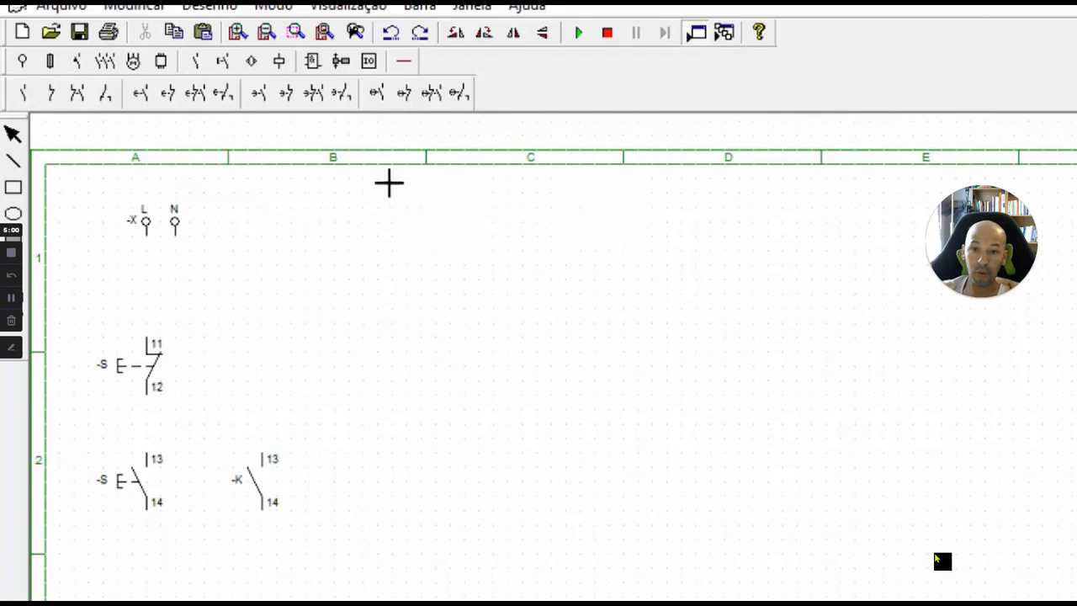
# Wire the L terminal in series through the normally closed and normally open pushbuttons to coil terminal A1.
pyautogui.click(404, 67)
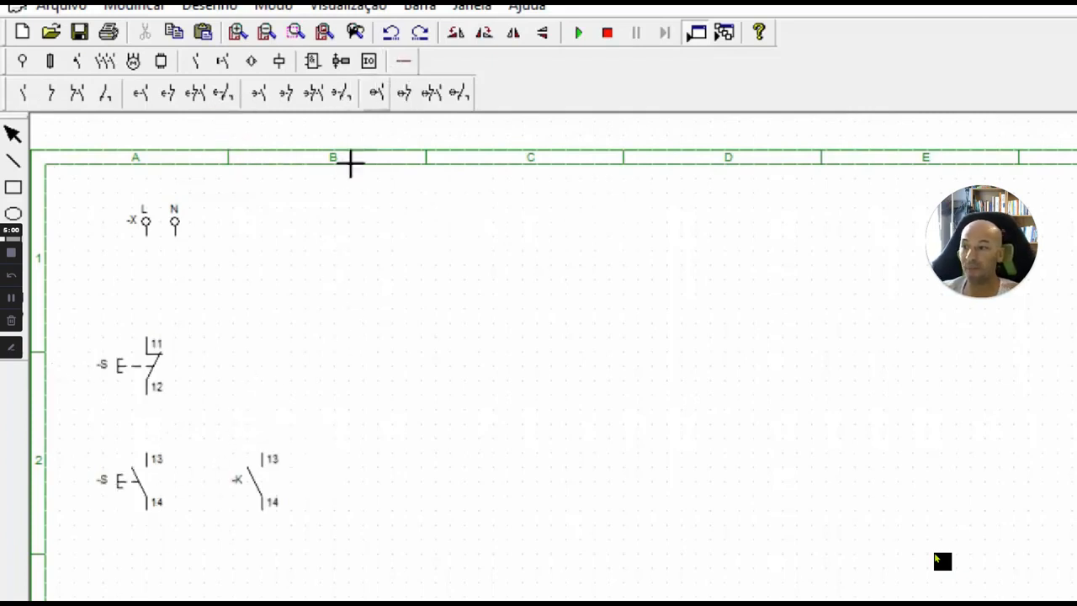
pyautogui.click(405, 64)
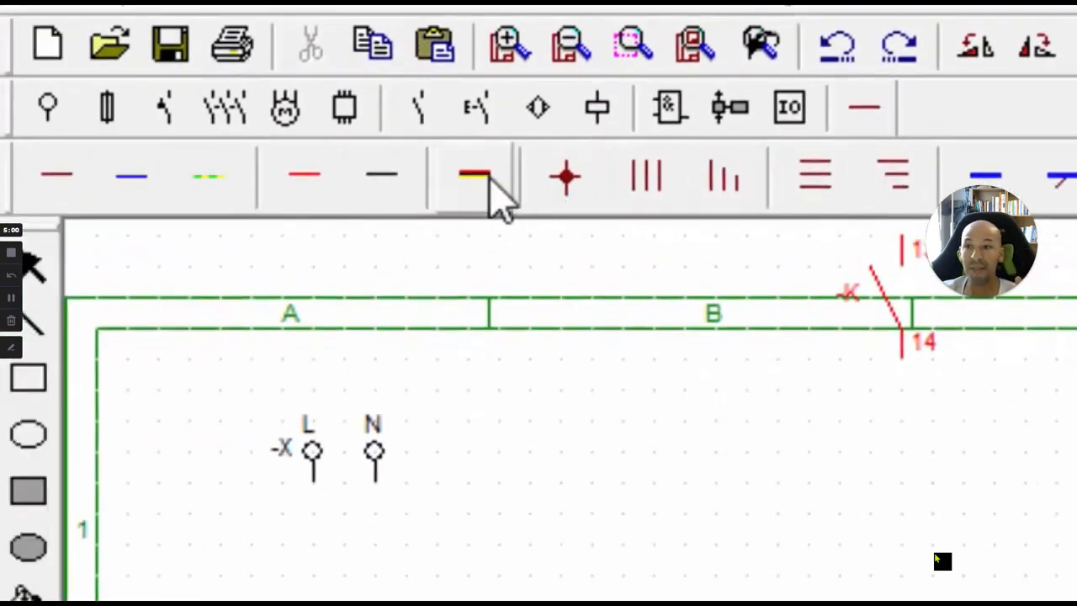
pyautogui.click(490, 176)
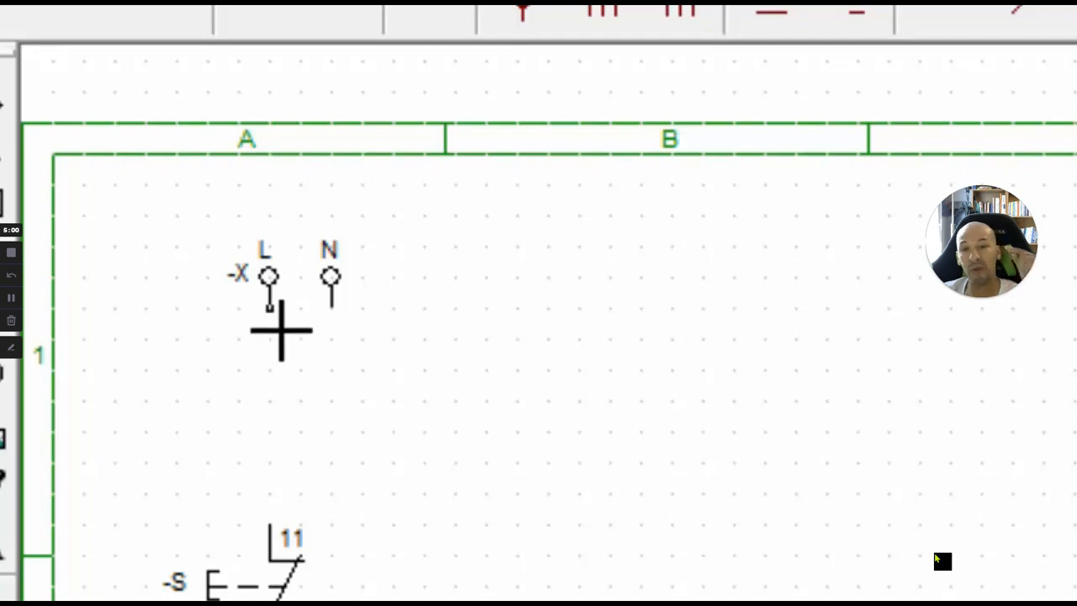
pyautogui.moveTo(281, 331); pyautogui.dragTo(295, 547)
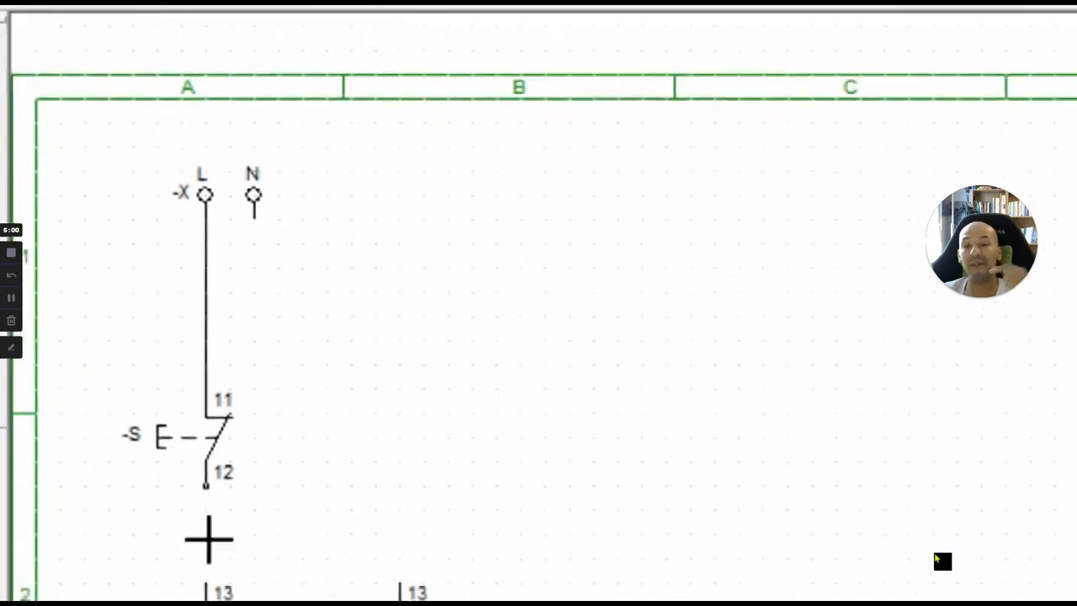
pyautogui.moveTo(118, 352); pyautogui.dragTo(110, 473)
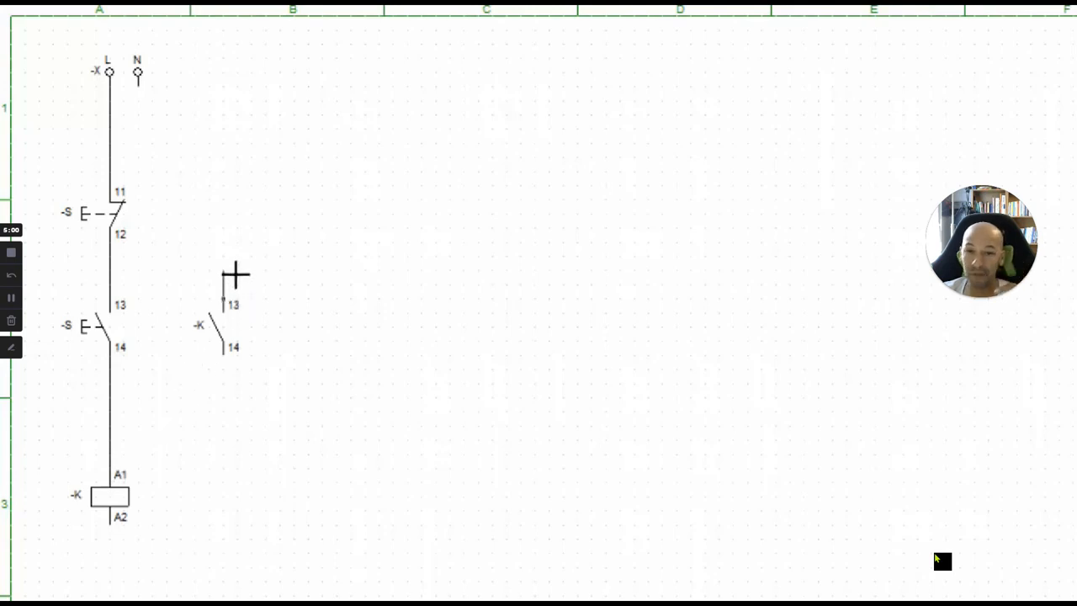
# Wire the K contact's terminals 13 and 14 in parallel with the normally open pushbutton.
pyautogui.moveTo(233, 280); pyautogui.dragTo(117, 275)
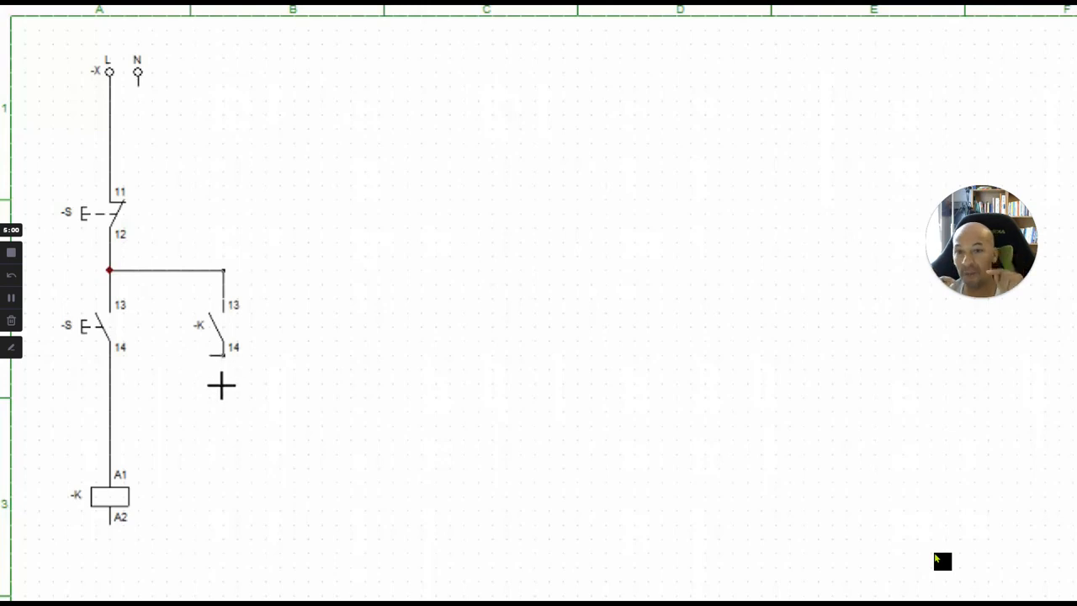
pyautogui.moveTo(234, 376); pyautogui.dragTo(116, 390)
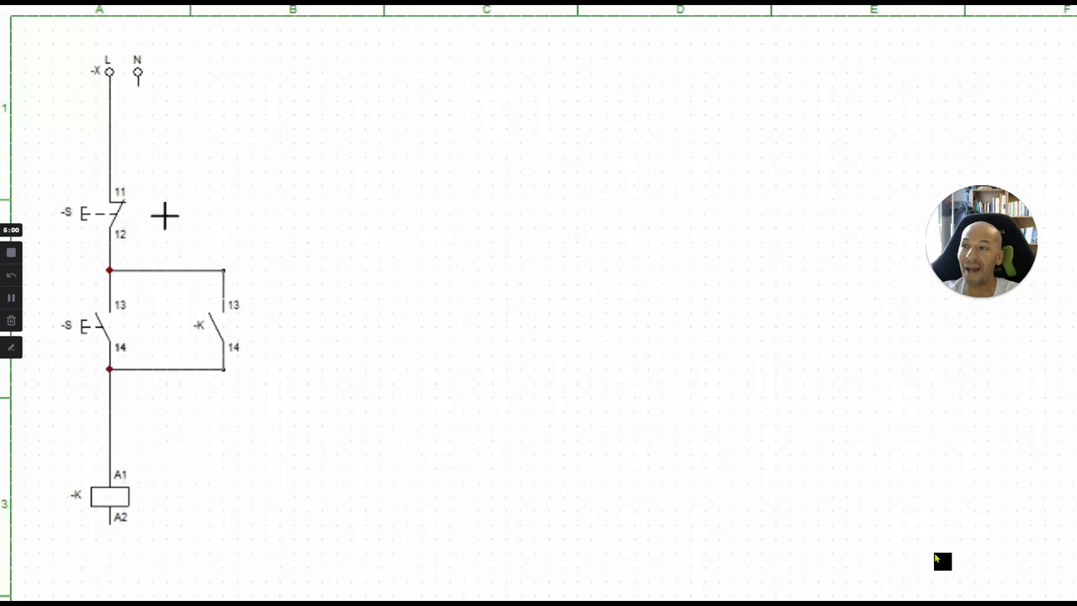
# Run a horizontal wire from the N terminal into zone C1, and place a lamp in zone B3 with a normally open K contact above it.
pyautogui.moveTo(149, 97); pyautogui.dragTo(423, 97)
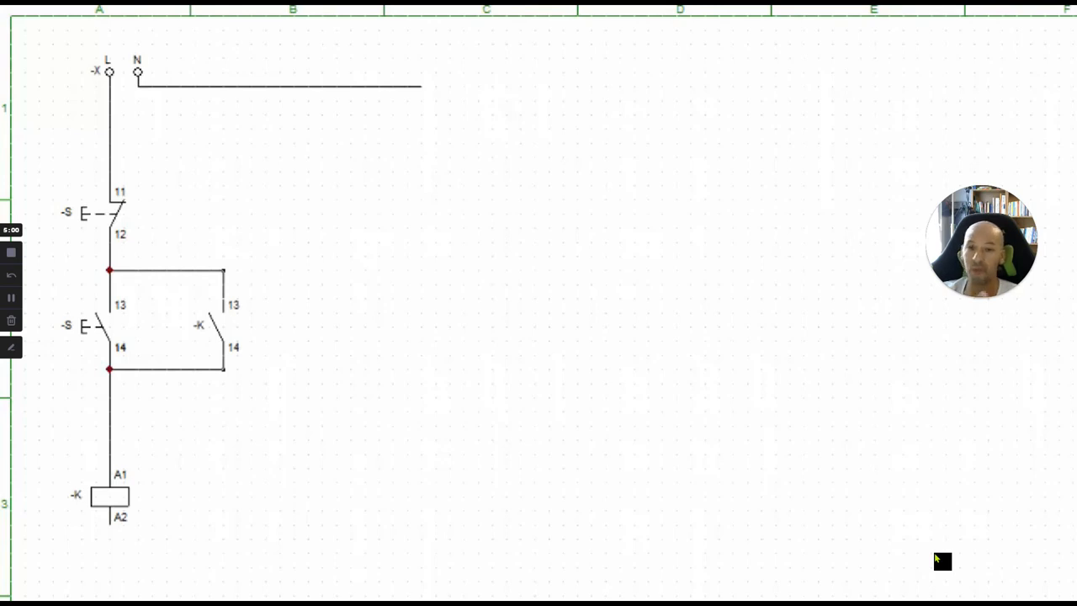
pyautogui.click(339, 463)
pyautogui.click(338, 463)
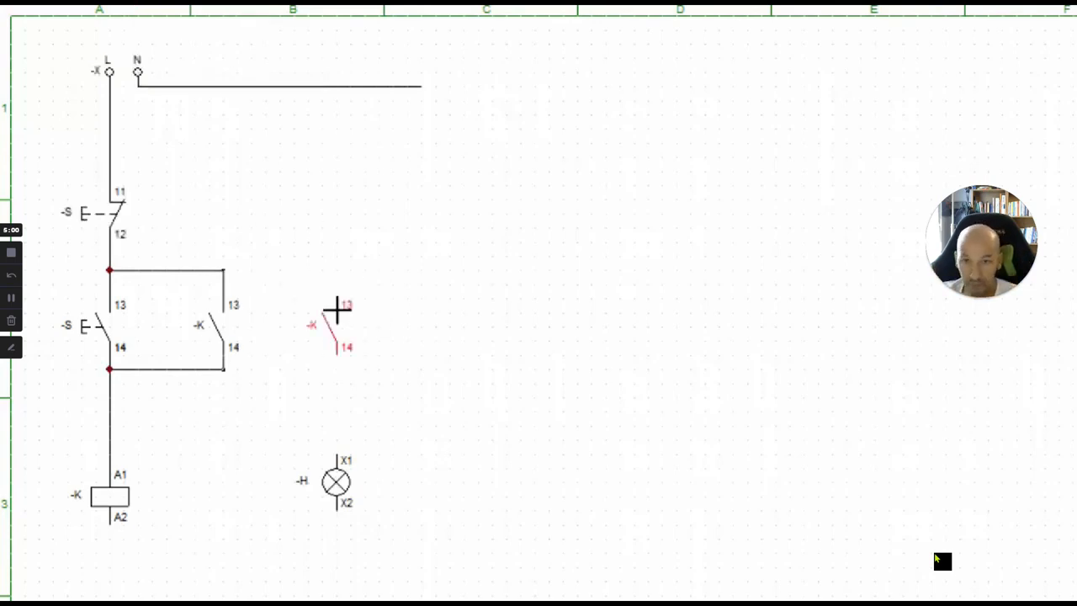
pyautogui.click(345, 310)
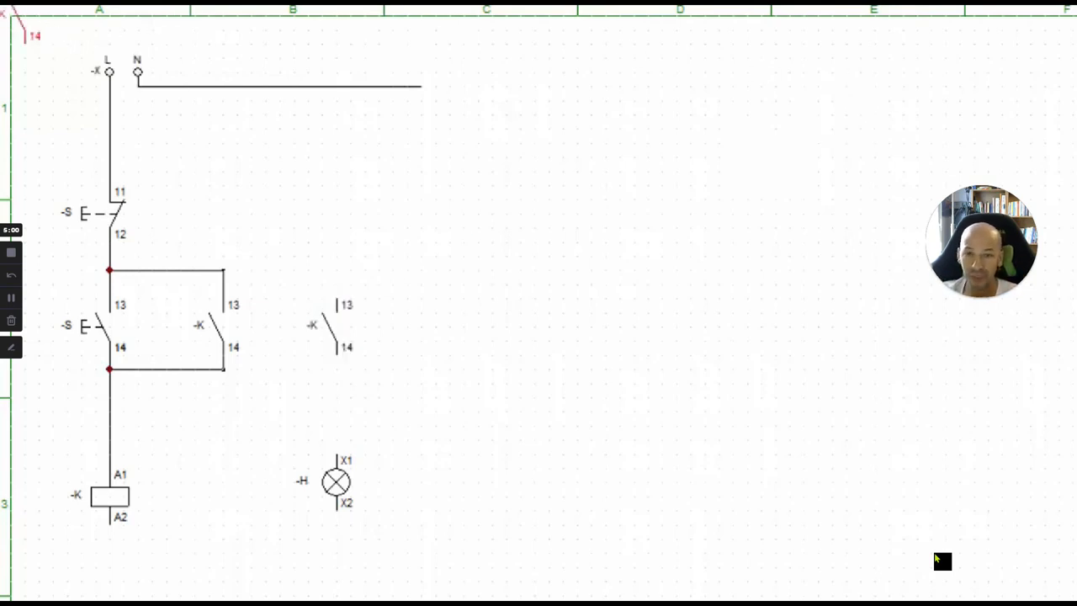
# Wire the new K contact's terminal 14 to lamp terminal X1 and its terminal 13 to the node below the normally closed pushbutton.
pyautogui.click(347, 308)
pyautogui.click(344, 267)
pyautogui.click(343, 365)
pyautogui.click(341, 457)
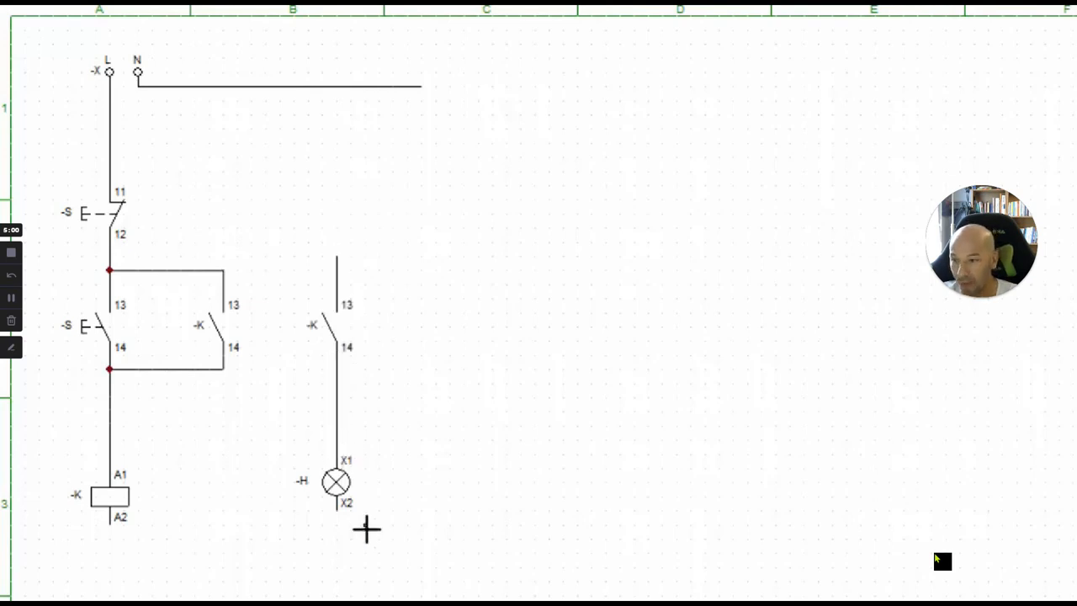
pyautogui.click(338, 271)
pyautogui.click(225, 274)
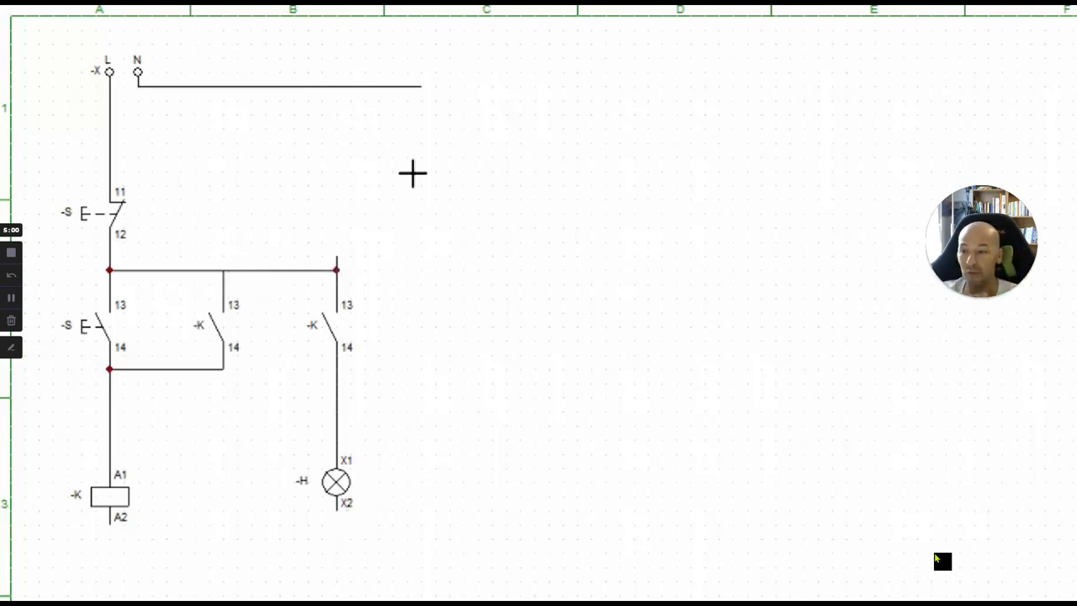
# Extend the N wire down and beneath the circuit, connecting it to coil terminal A2 and lamp terminal X2.
pyautogui.click(422, 87)
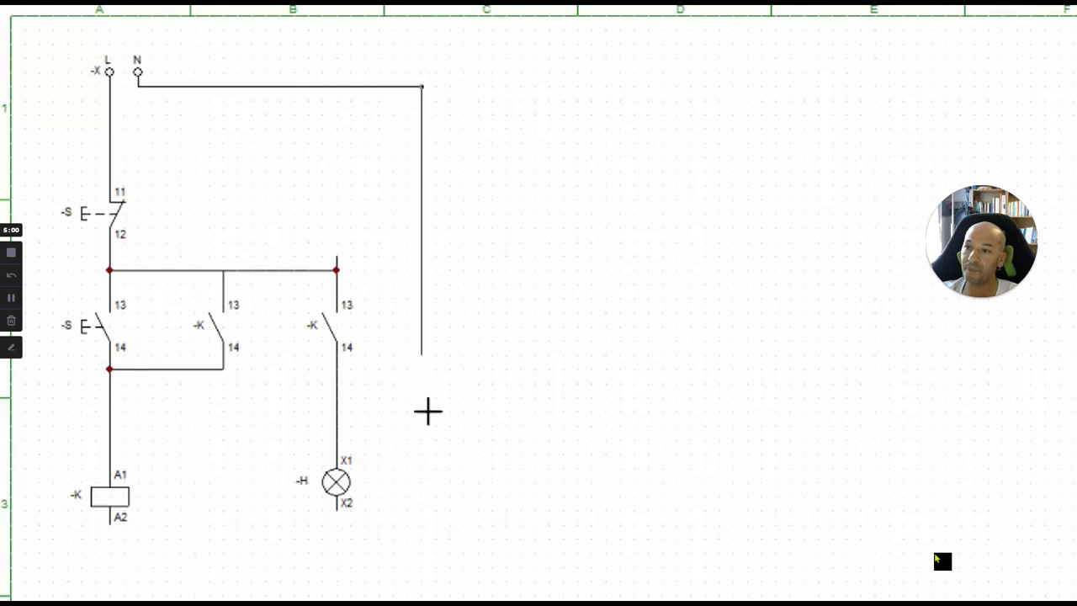
pyautogui.click(423, 548)
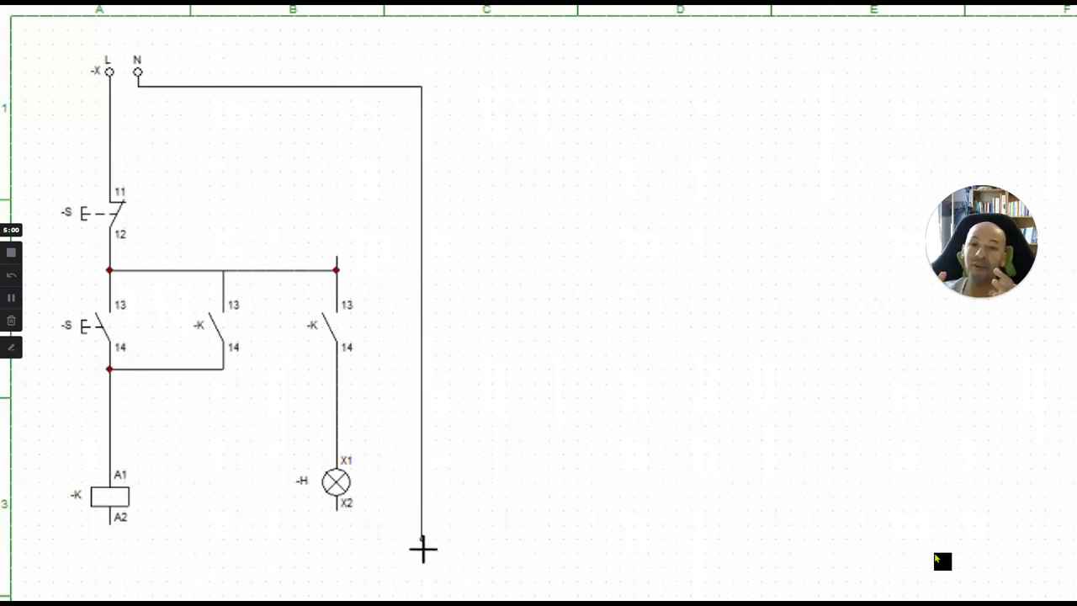
pyautogui.click(120, 530)
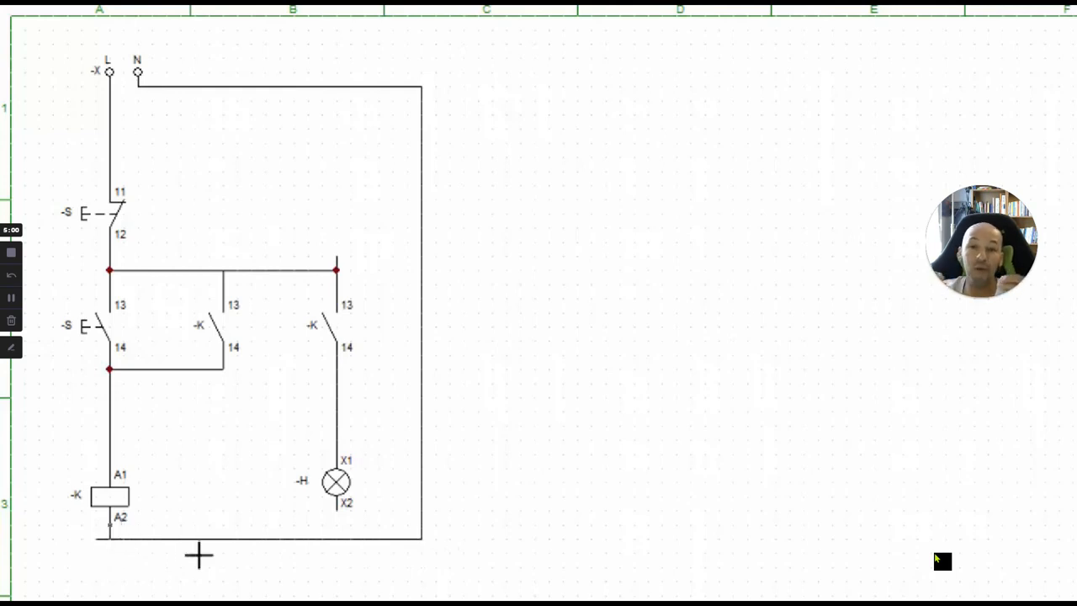
pyautogui.click(337, 538)
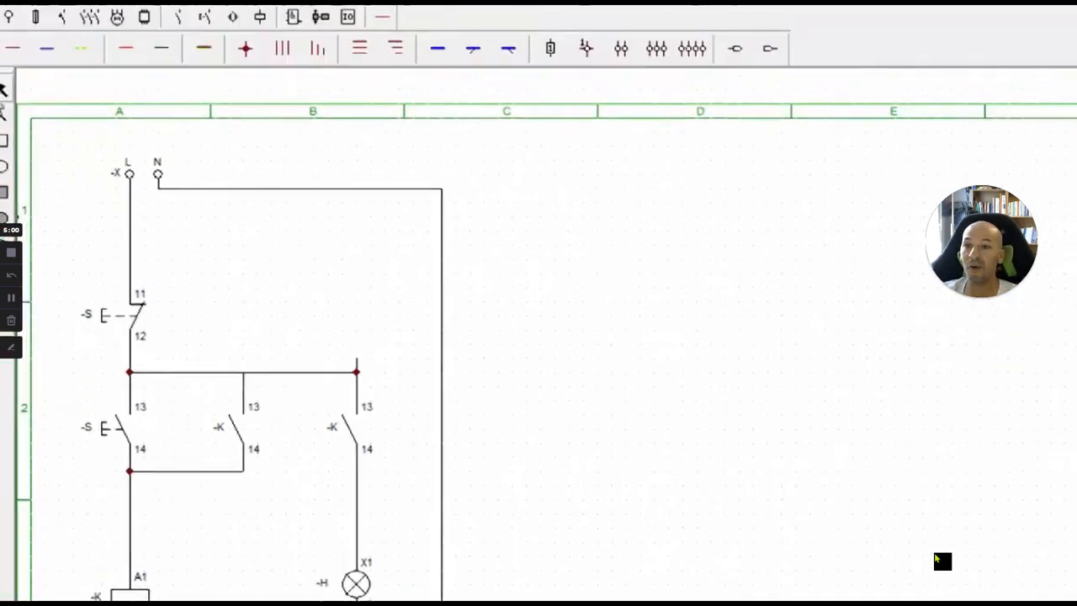
# Rename the relay coil as km1.
pyautogui.doubleClick(238, 430)
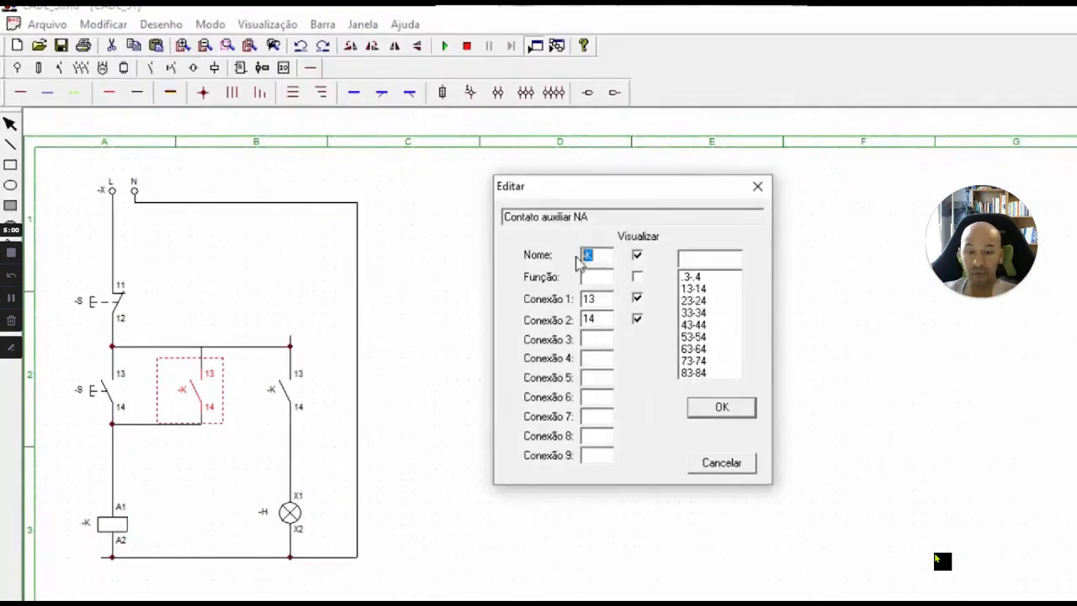
pyautogui.click(757, 186)
pyautogui.doubleClick(113, 527)
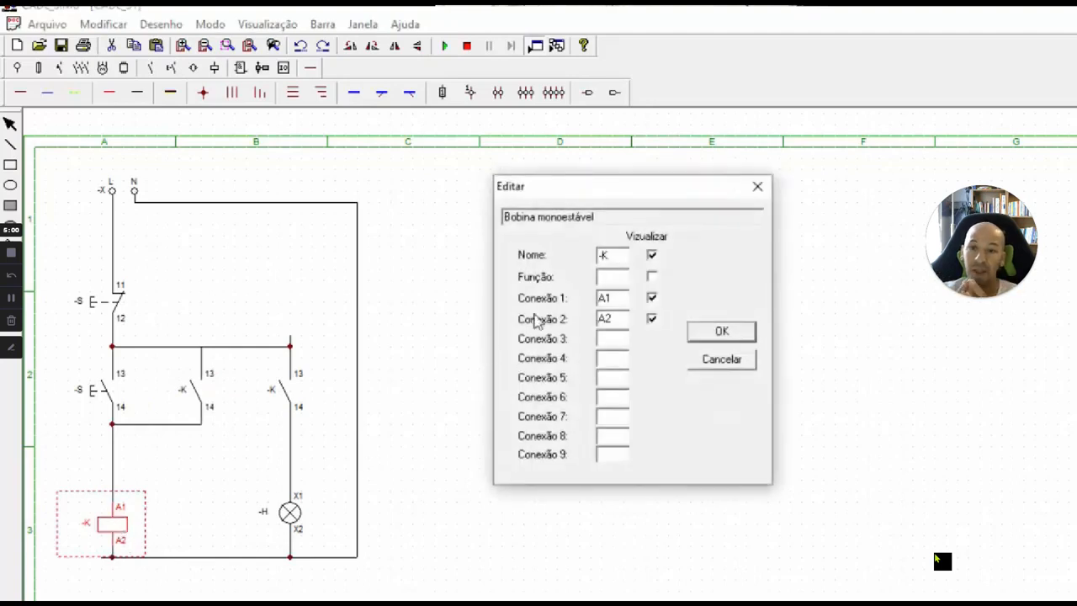
pyautogui.moveTo(618, 262); pyautogui.dragTo(556, 254)
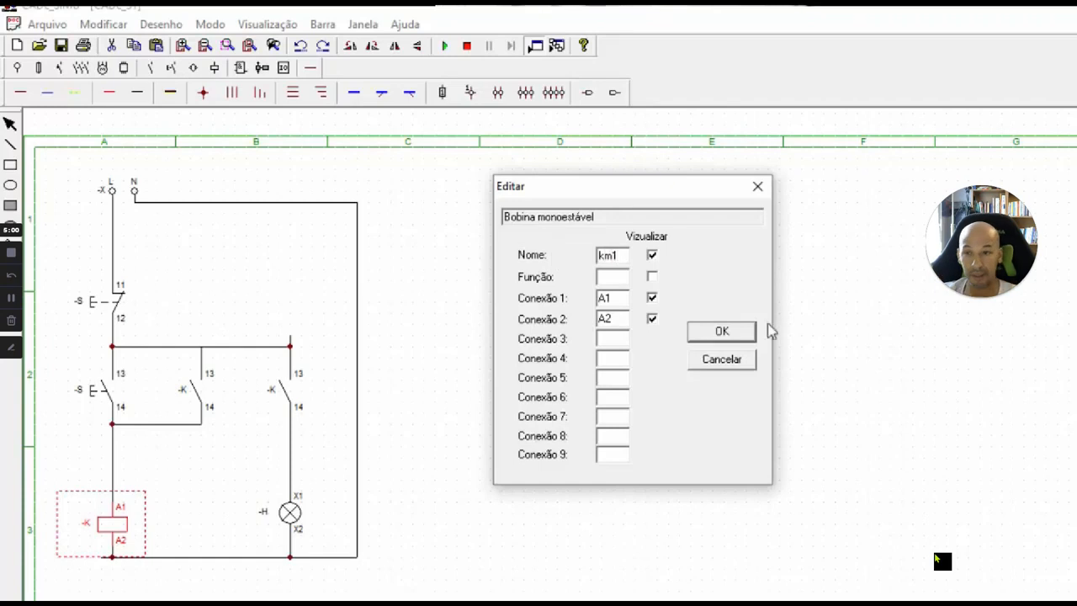
pyautogui.click(735, 331)
# Rename the contact above the lamp and the self-holding contact beside the start pushbutton as km1.
pyautogui.click(282, 392)
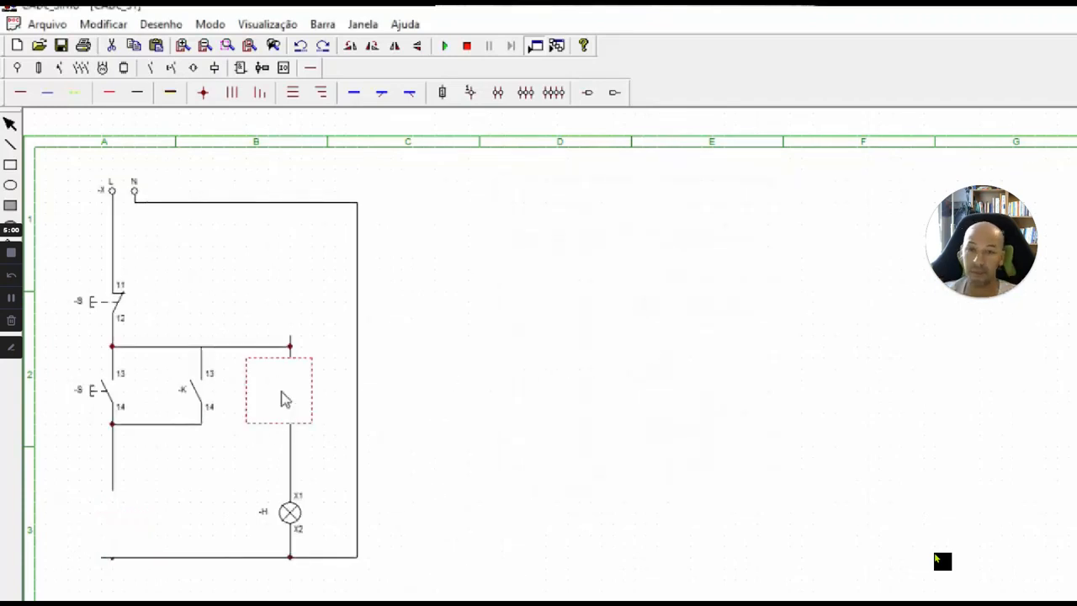
pyautogui.doubleClick(282, 399)
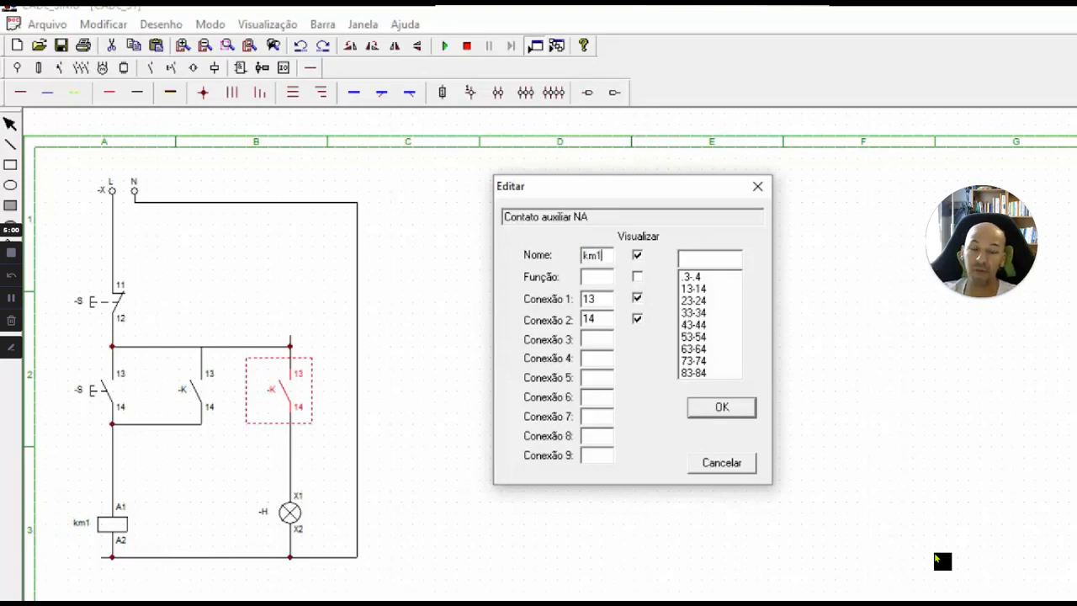
pyautogui.click(721, 409)
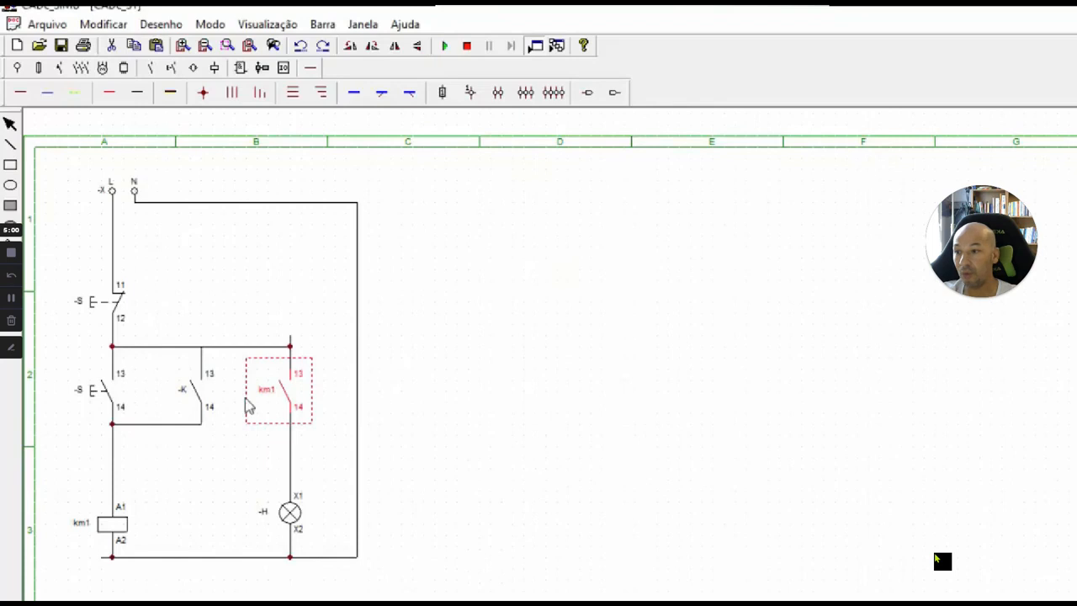
pyautogui.doubleClick(179, 396)
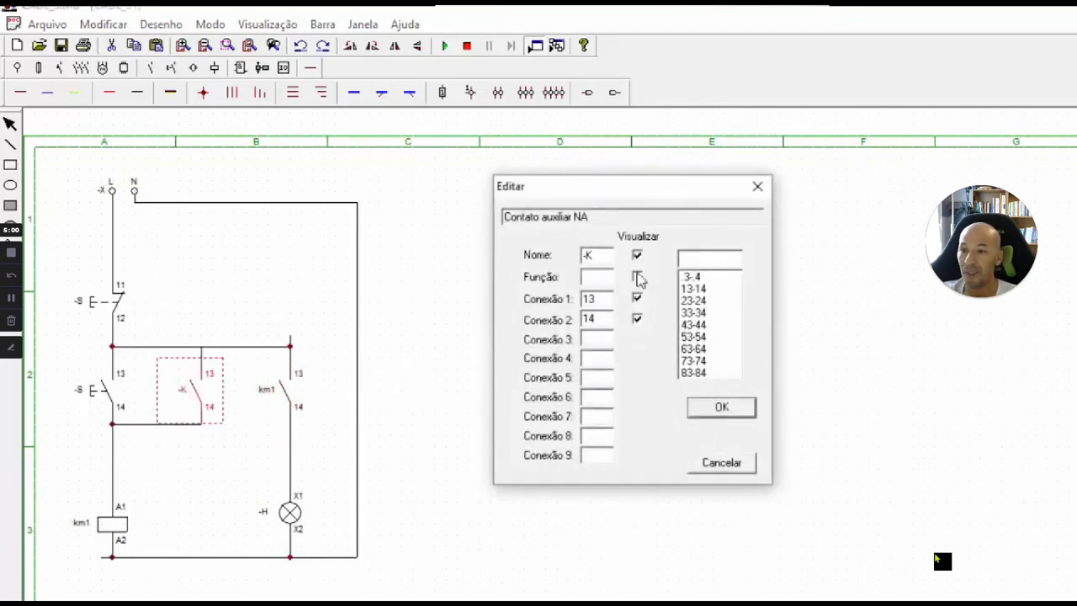
pyautogui.doubleClick(578, 254)
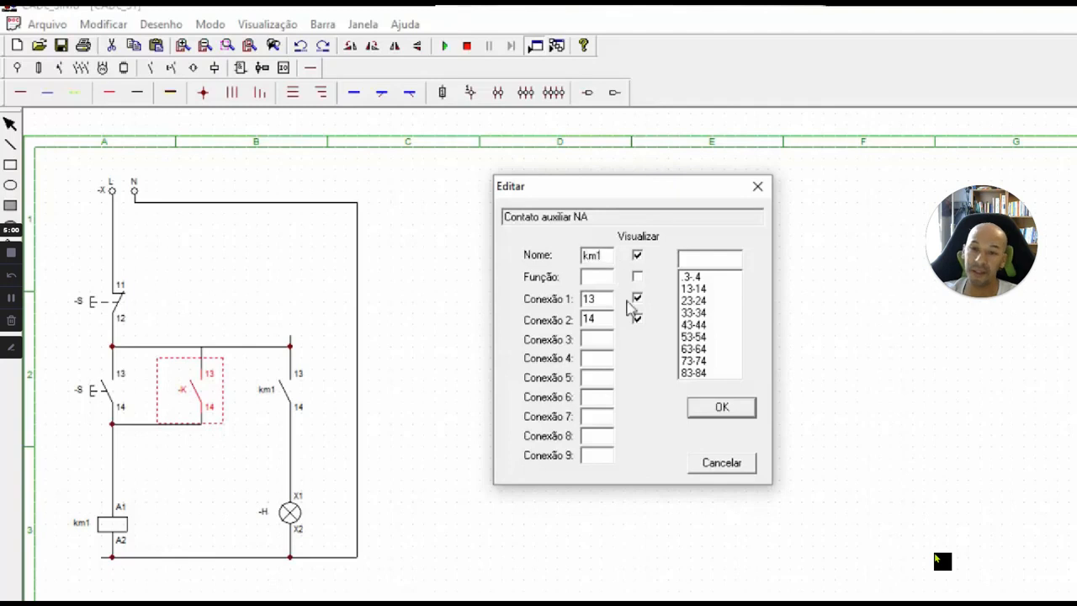
pyautogui.click(717, 409)
# Rename the normally open pushbutton as s2 and the normally closed pushbutton as s1.
pyautogui.doubleClick(102, 397)
pyautogui.moveTo(611, 254); pyautogui.dragTo(579, 254)
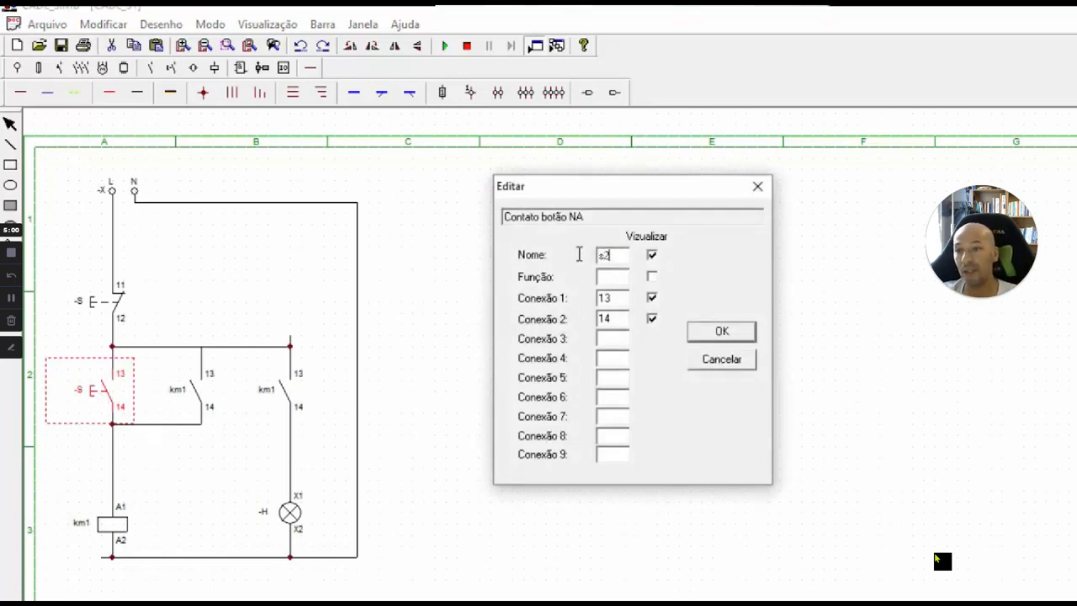
pyautogui.click(721, 330)
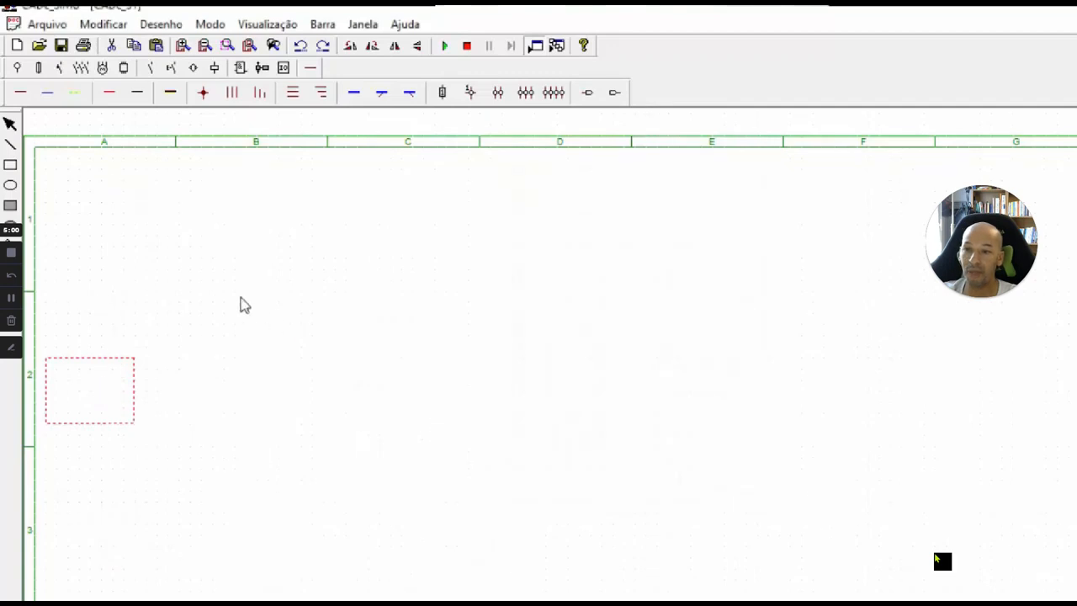
pyautogui.doubleClick(106, 308)
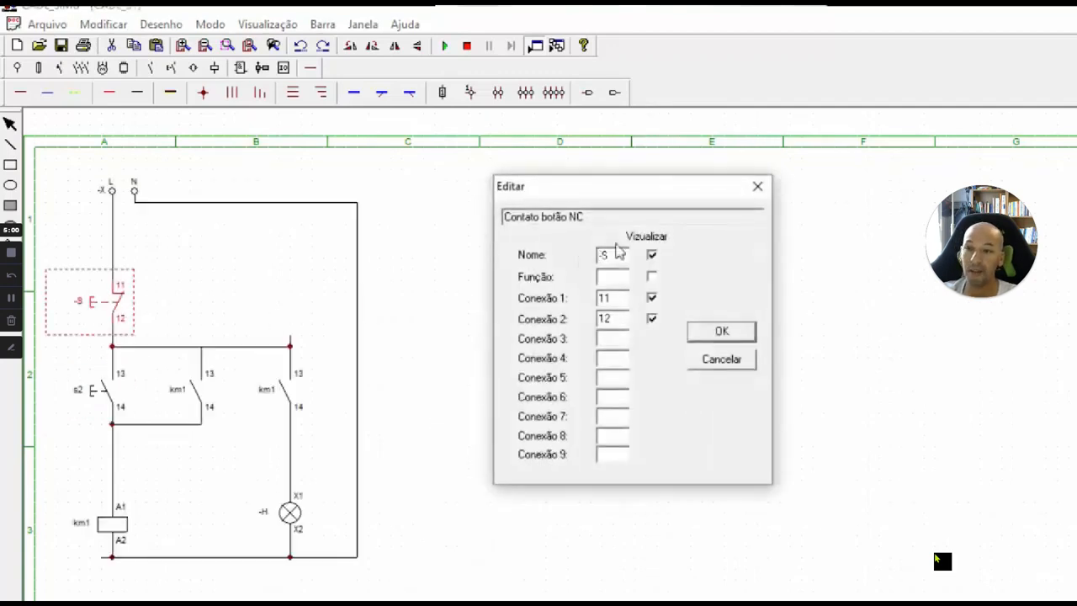
pyautogui.moveTo(619, 255); pyautogui.dragTo(561, 262)
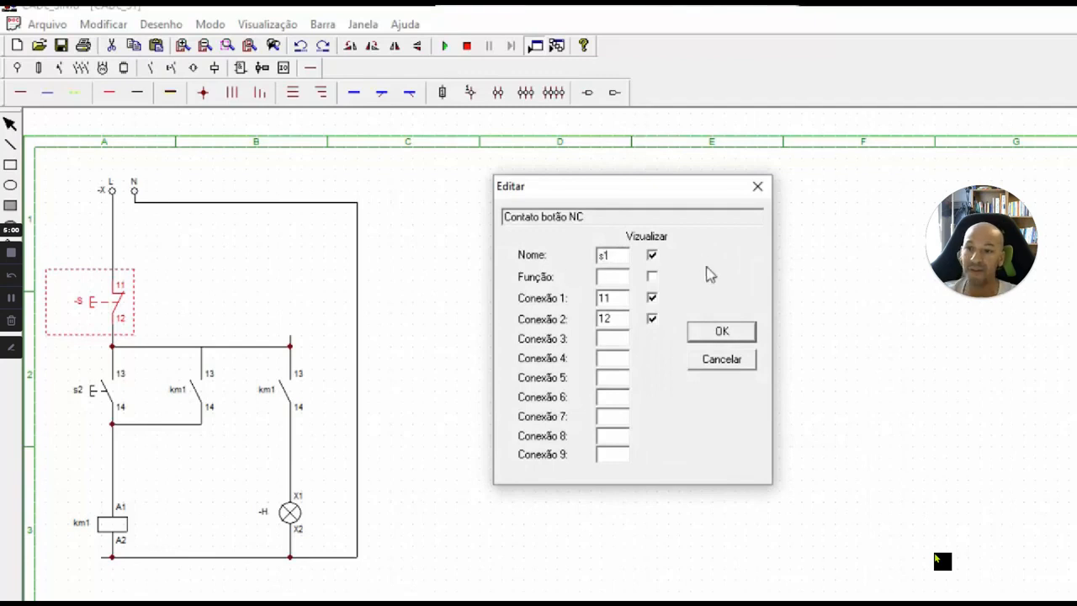
pyautogui.click(712, 332)
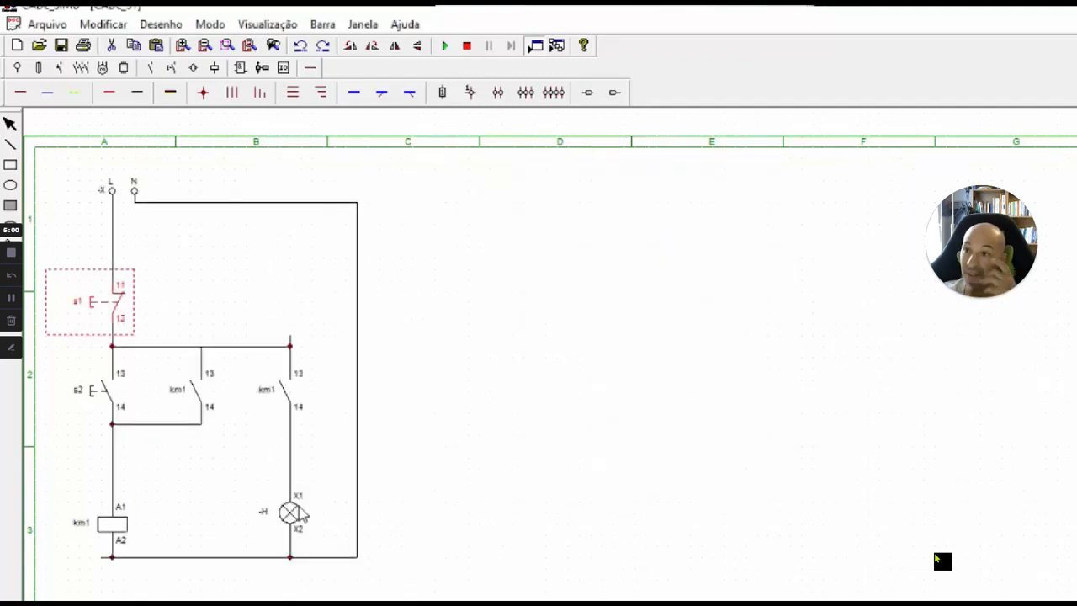
# Start the simulation and test the circuit by operating start pushbutton s2 followed by stop pushbutton s1.
pyautogui.click(441, 448)
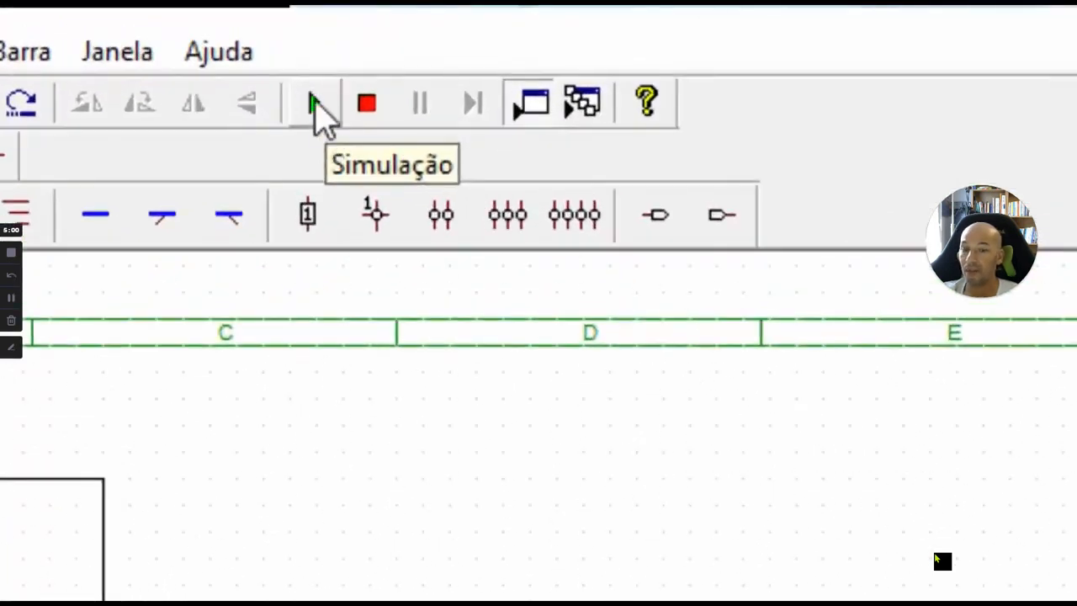
pyautogui.click(314, 99)
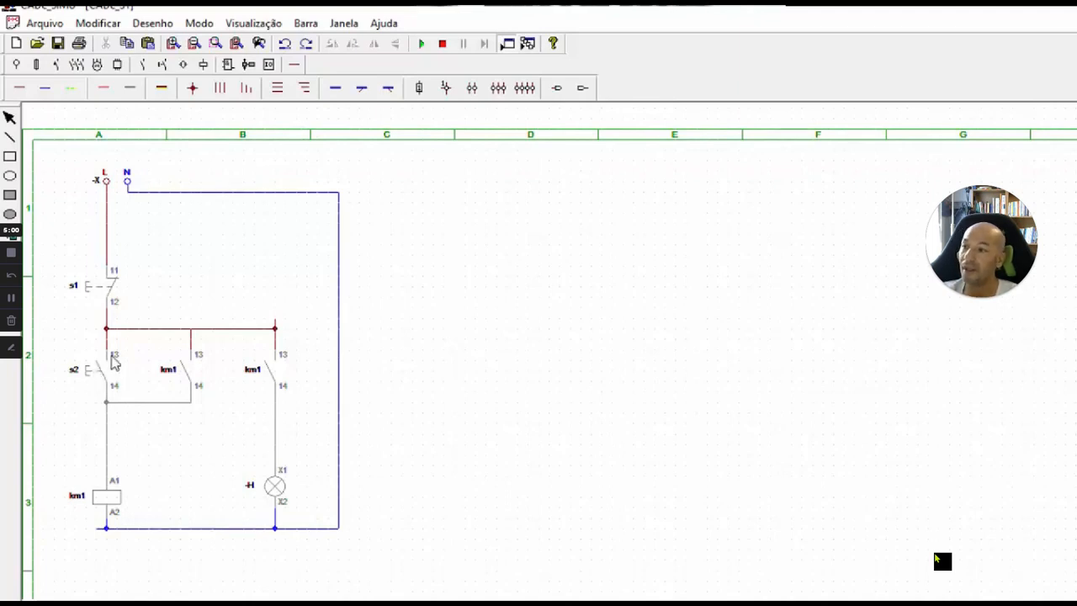
pyautogui.click(88, 378)
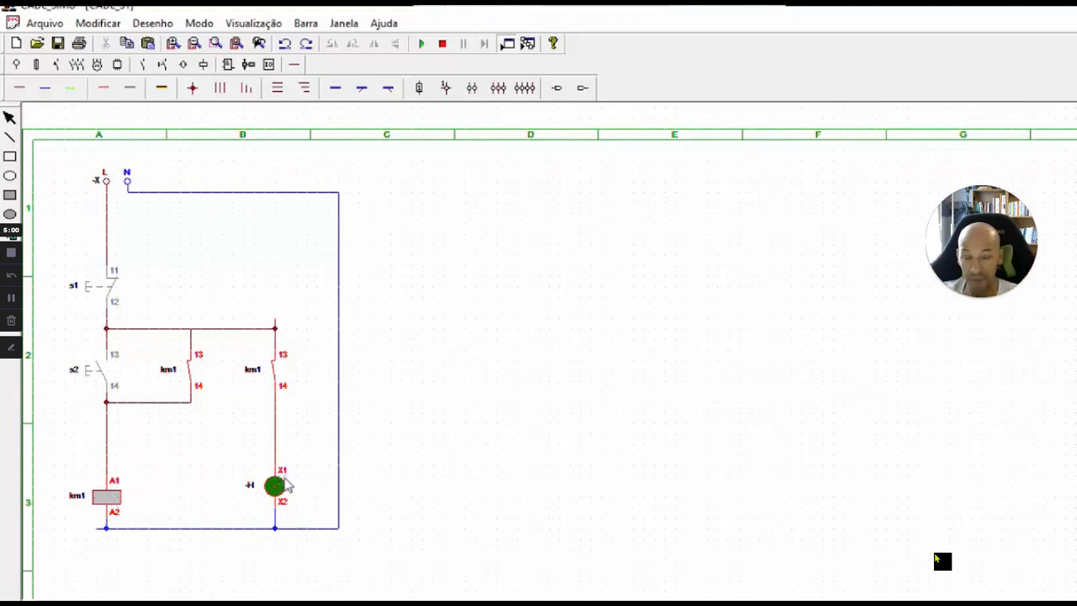
pyautogui.click(91, 294)
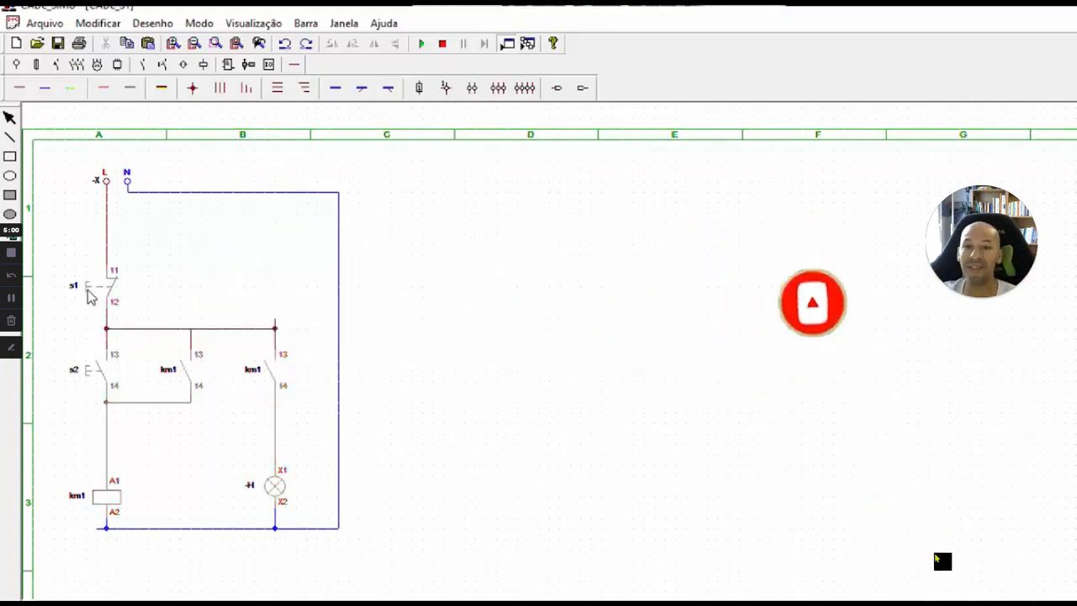